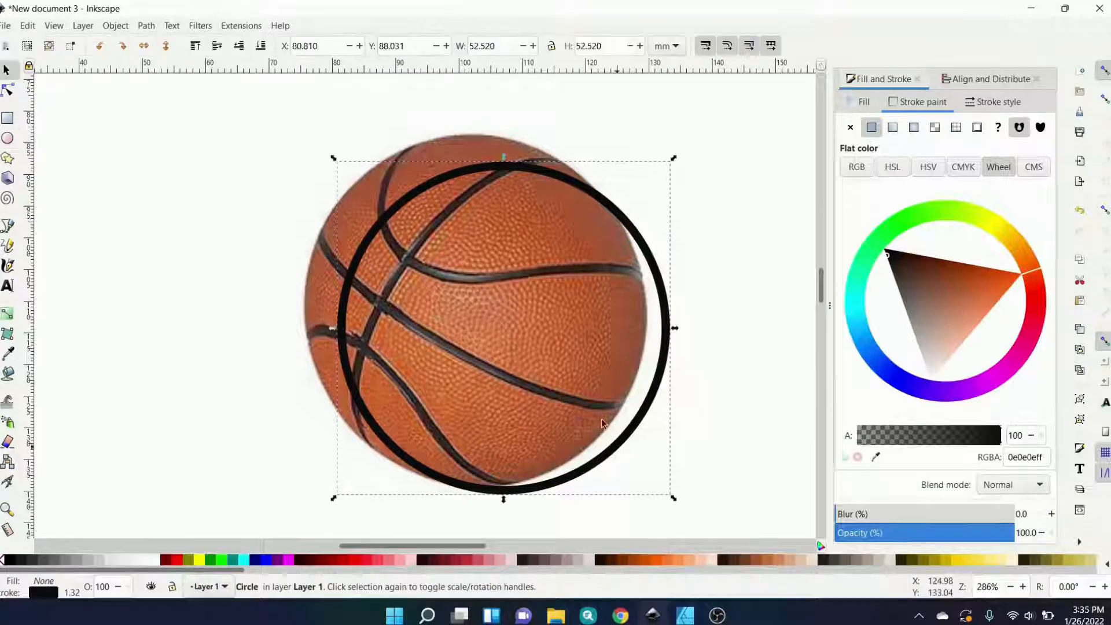
Step: Move and resize the black circle so its outline matches the edge of the basketball photo
left_click_drag(573, 182, 538, 155)
left_click_drag(641, 474, 657, 489)
left_click(679, 188)
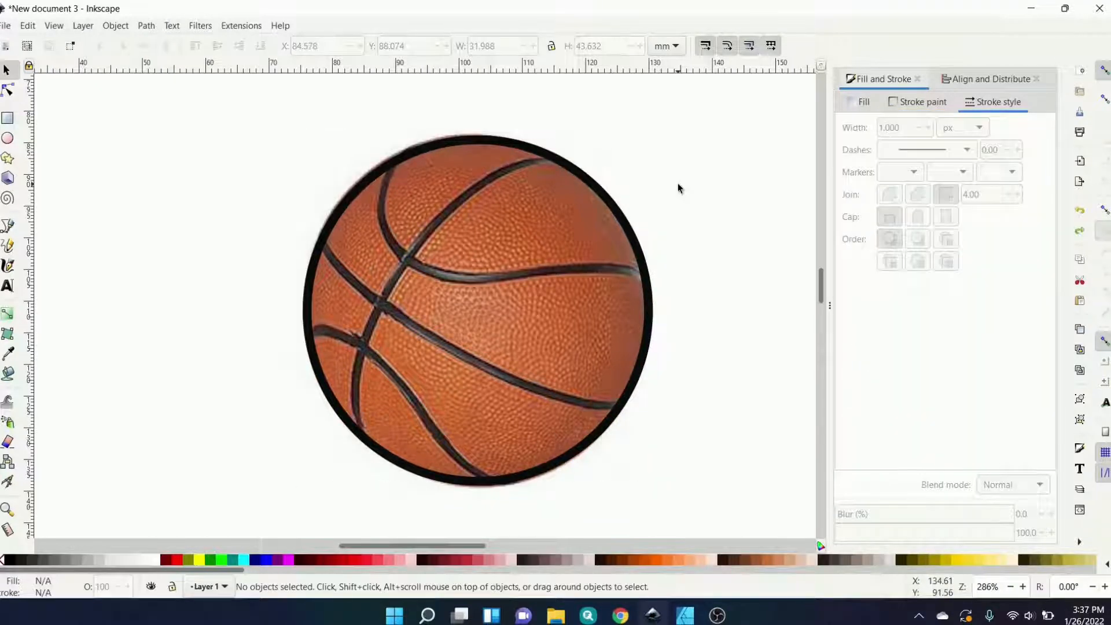
Step: With path snapping enabled, draw a straight line between the ball's upper-right and lower-left seam ends, with a 5 px stroke width
left_click(1101, 211)
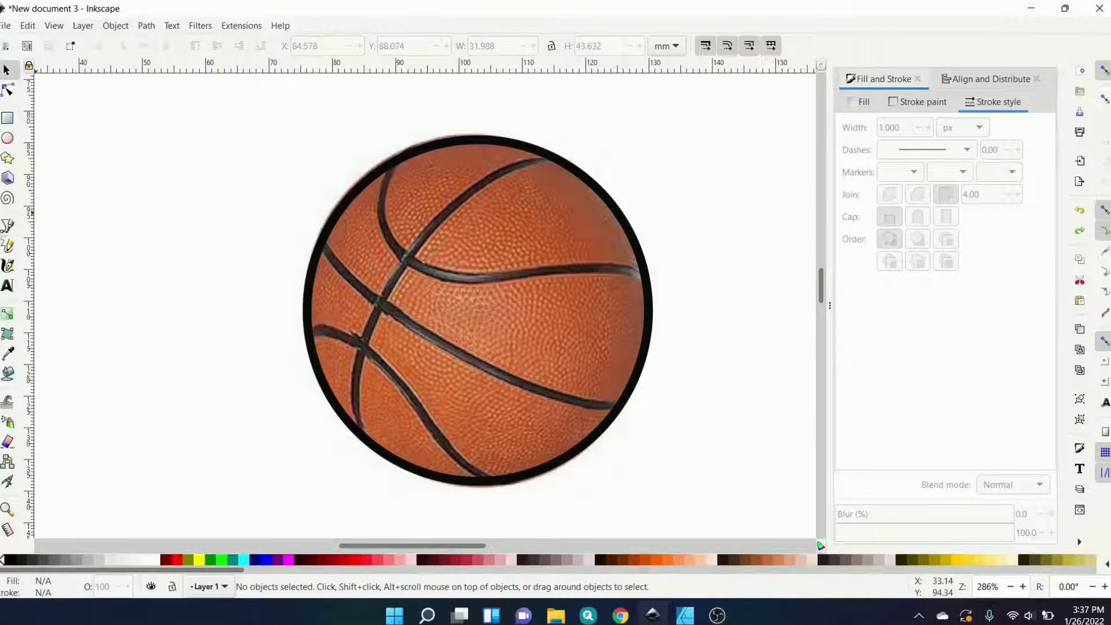
left_click(8, 226)
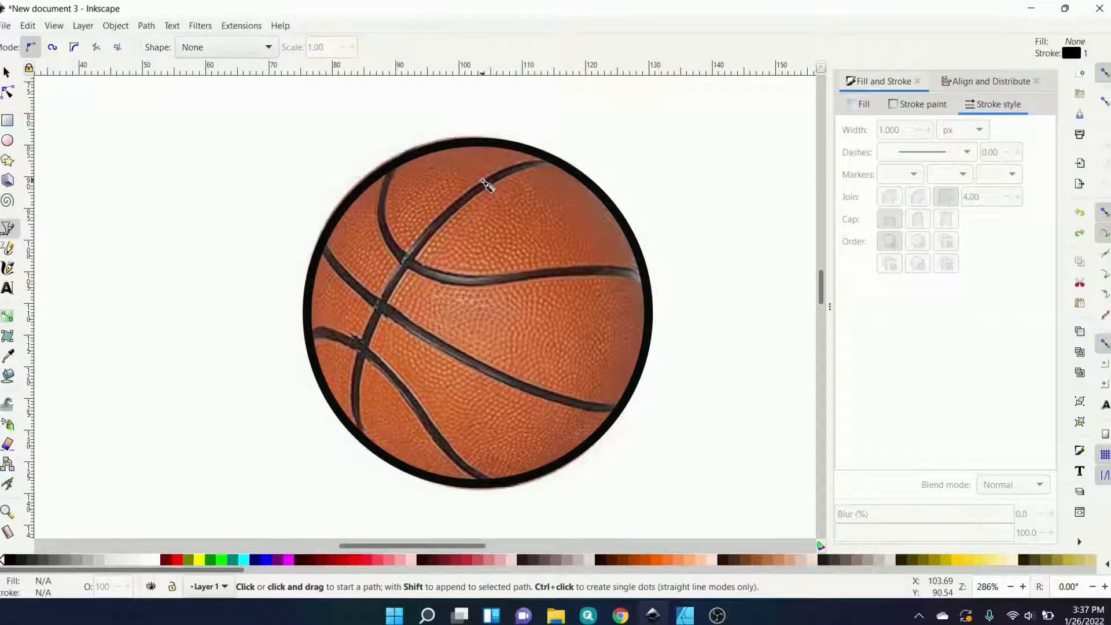
left_click(561, 164)
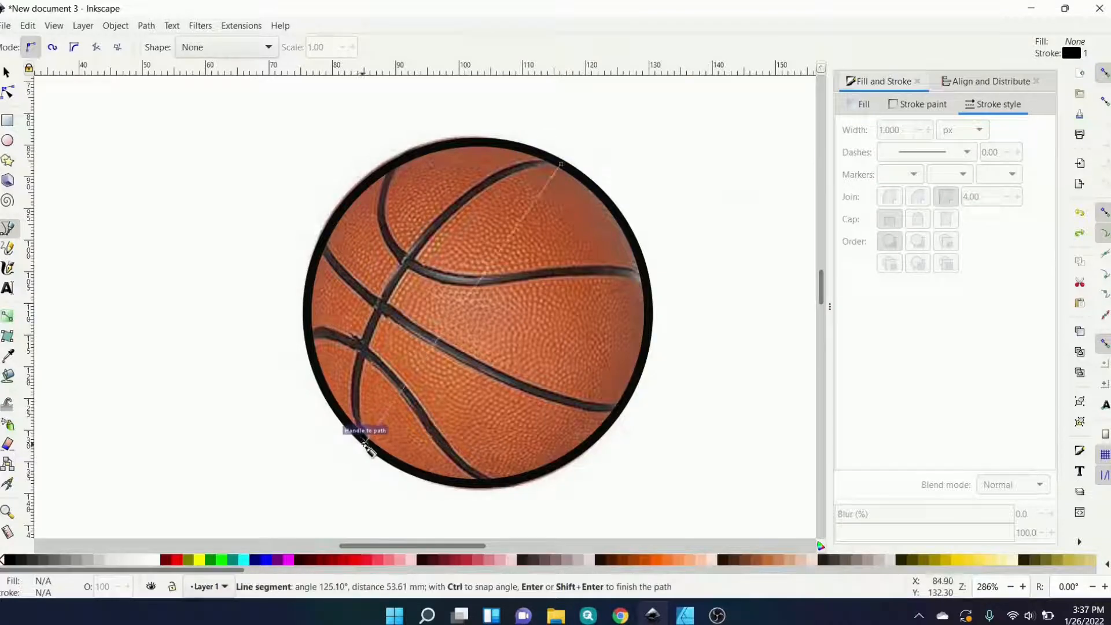
double_click(366, 442)
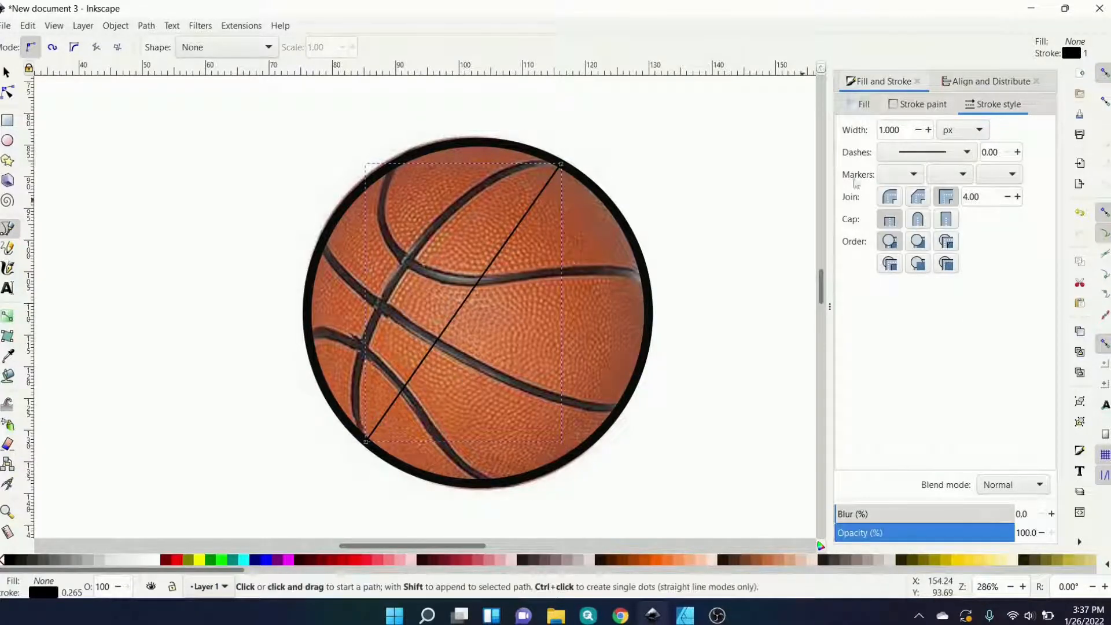
left_click_drag(907, 129, 860, 131)
type("5")
key("Return")
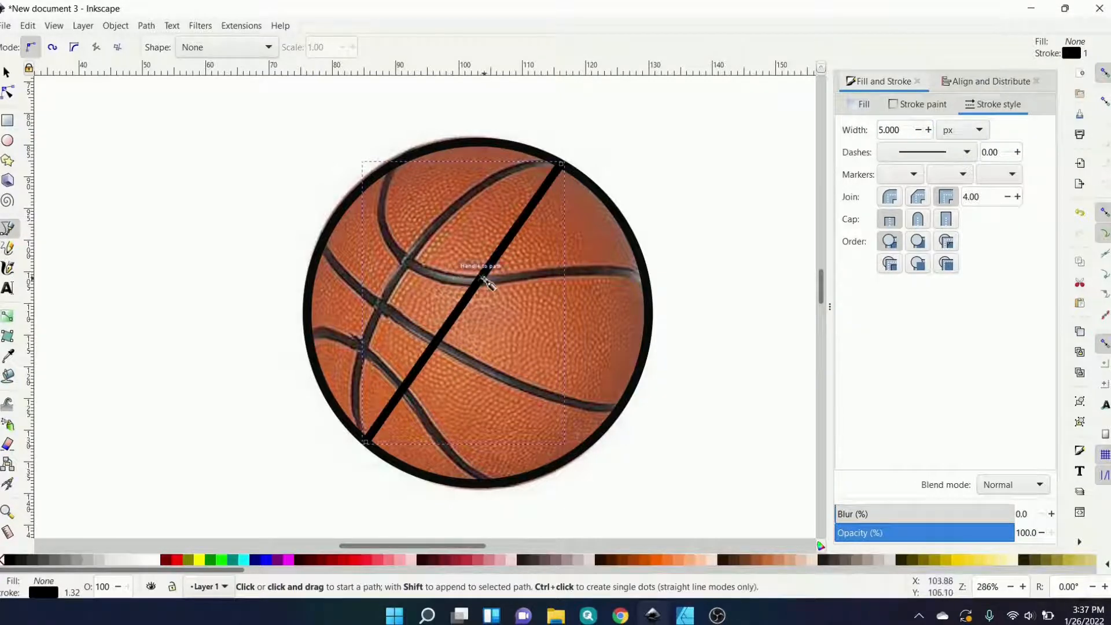
Step: Bend the straight line into a curve along the ball's crossing seam and adjust its lower node handle
key("s")
key("n")
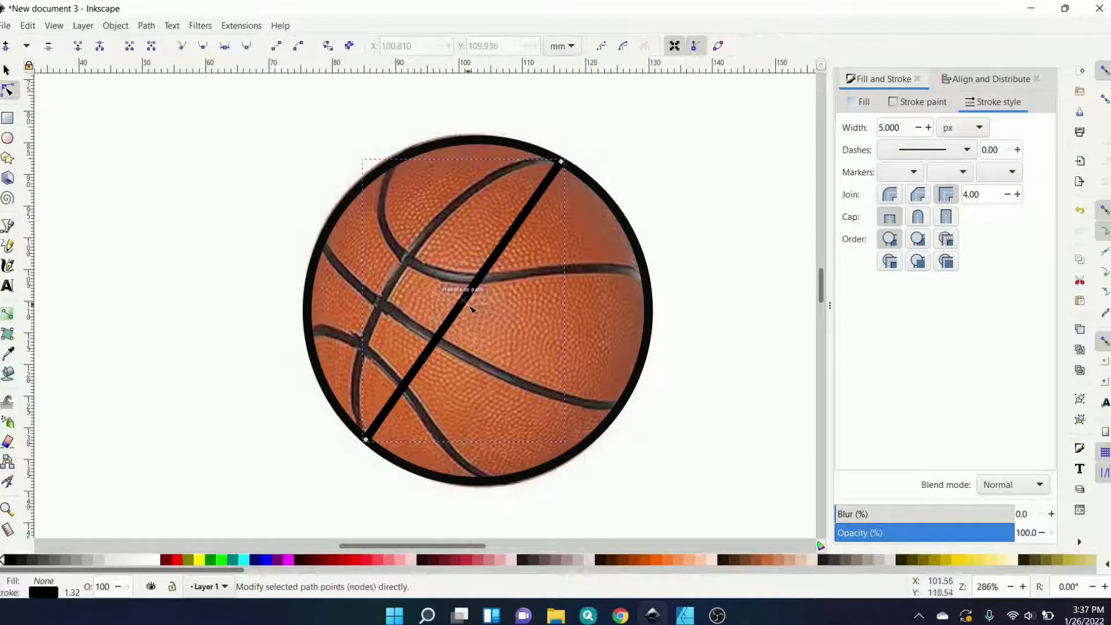
left_click_drag(461, 297, 413, 266)
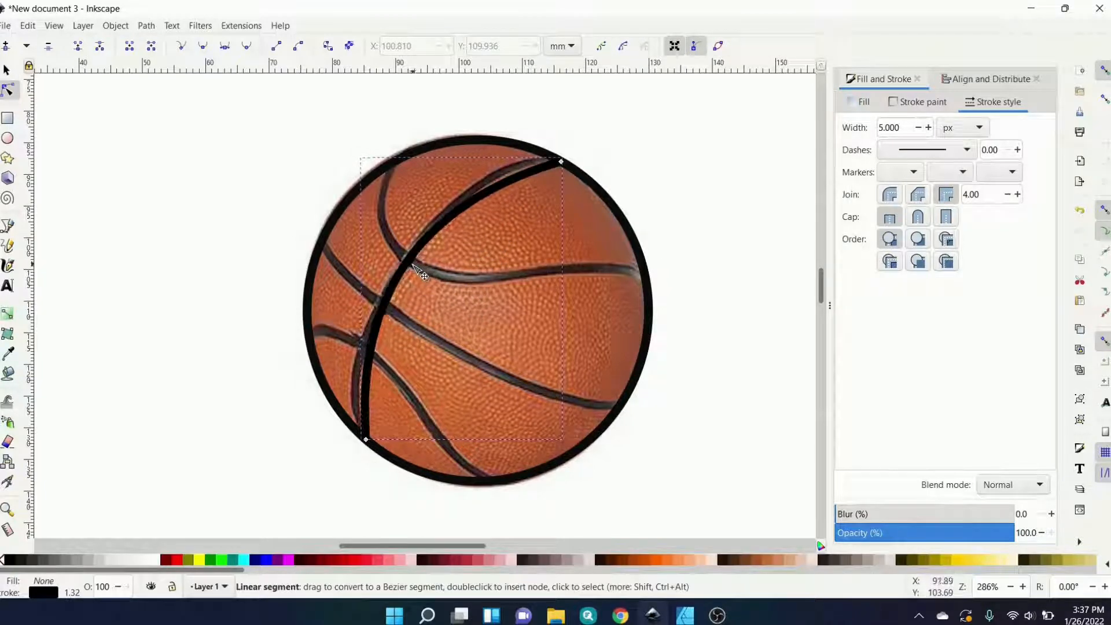
left_click(366, 440)
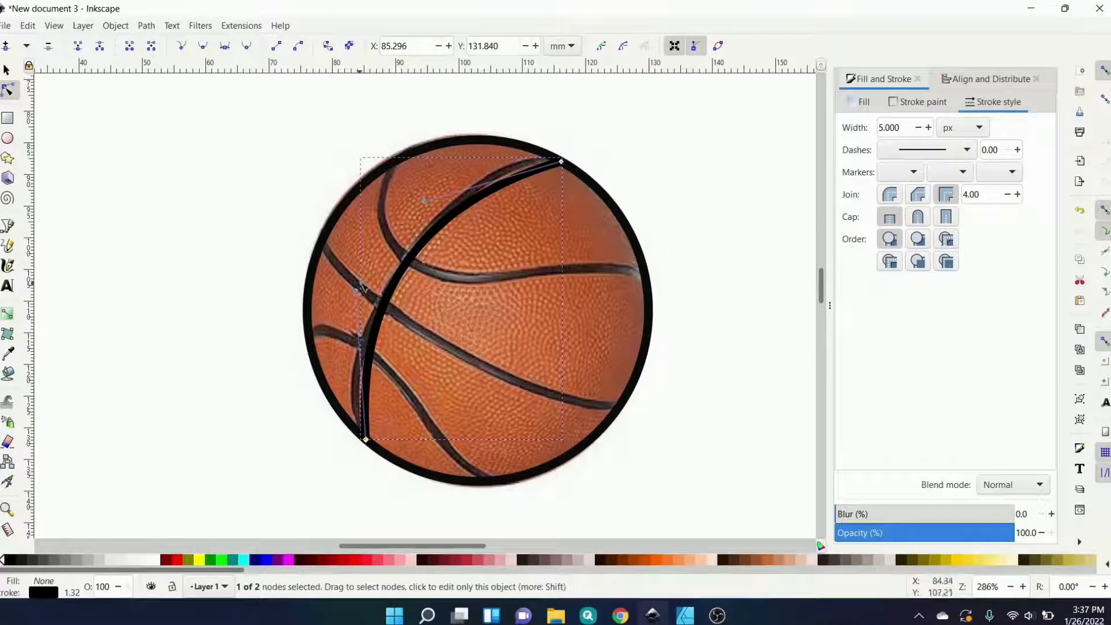
left_click_drag(357, 293, 335, 316)
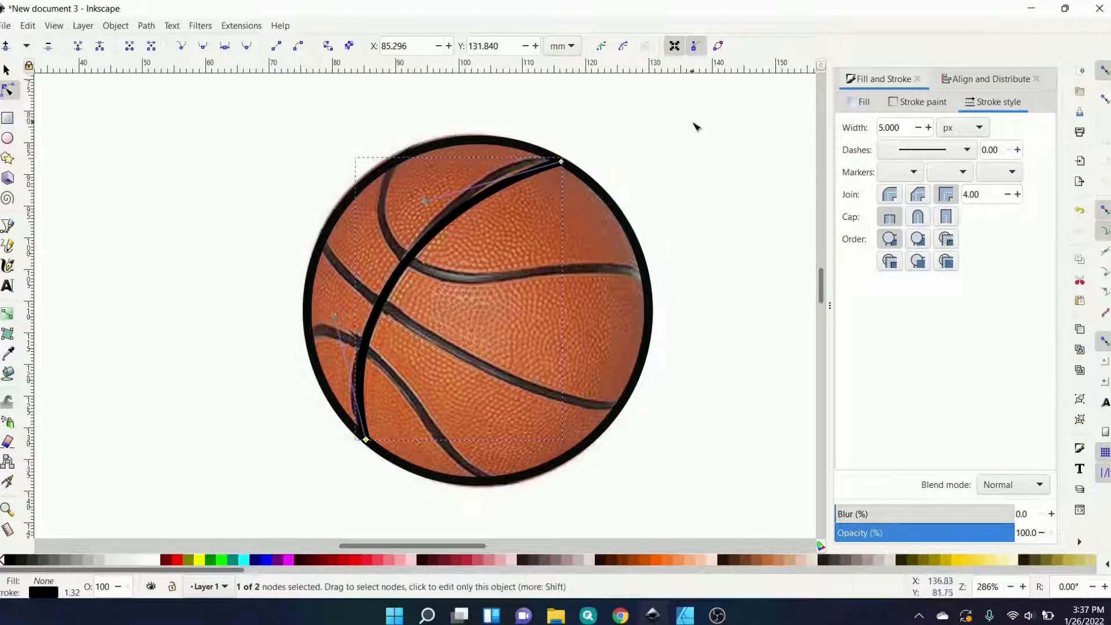
left_click(847, 108)
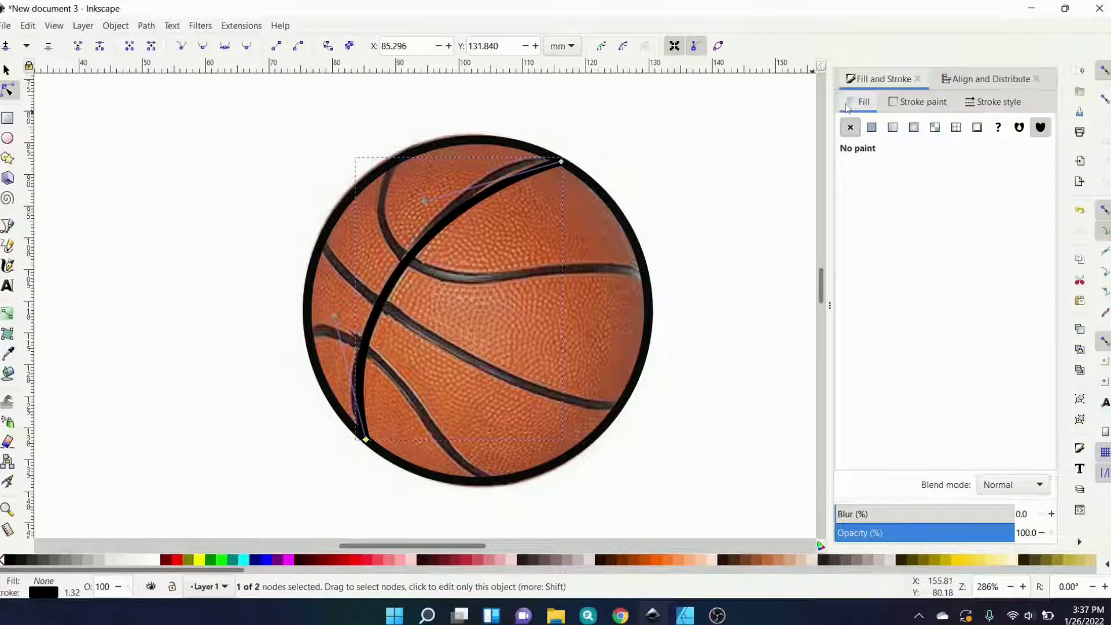
left_click(870, 127)
key("ctrl+z")
Step: Recolour the seam curve's stroke red (f24040ff) and refine both end handles so it follows the photographed seam
left_click(920, 103)
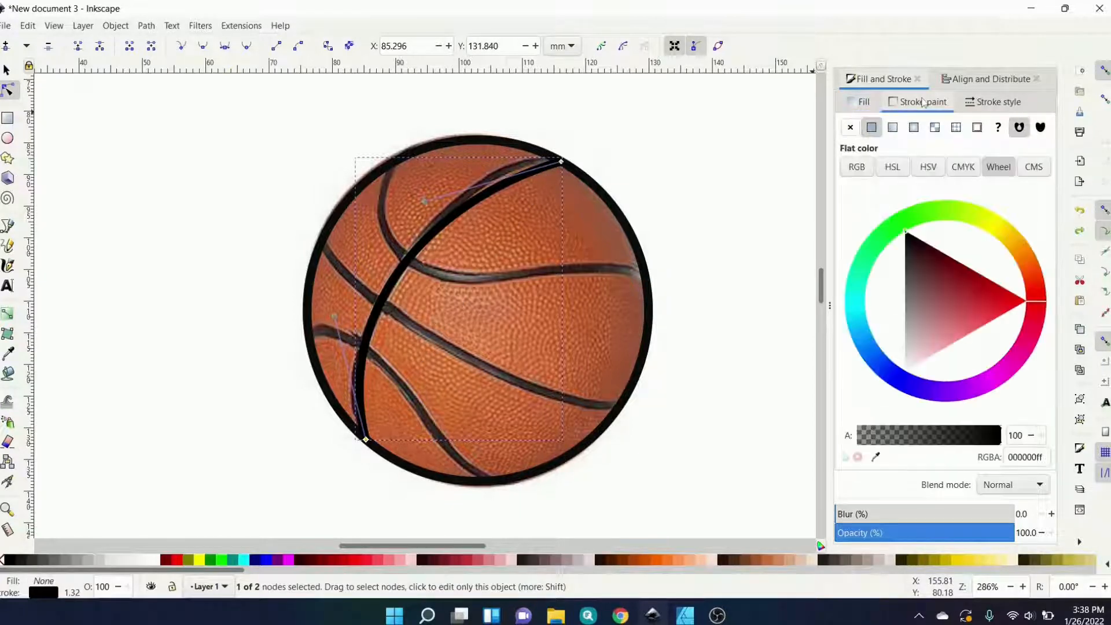
left_click_drag(949, 279, 990, 317)
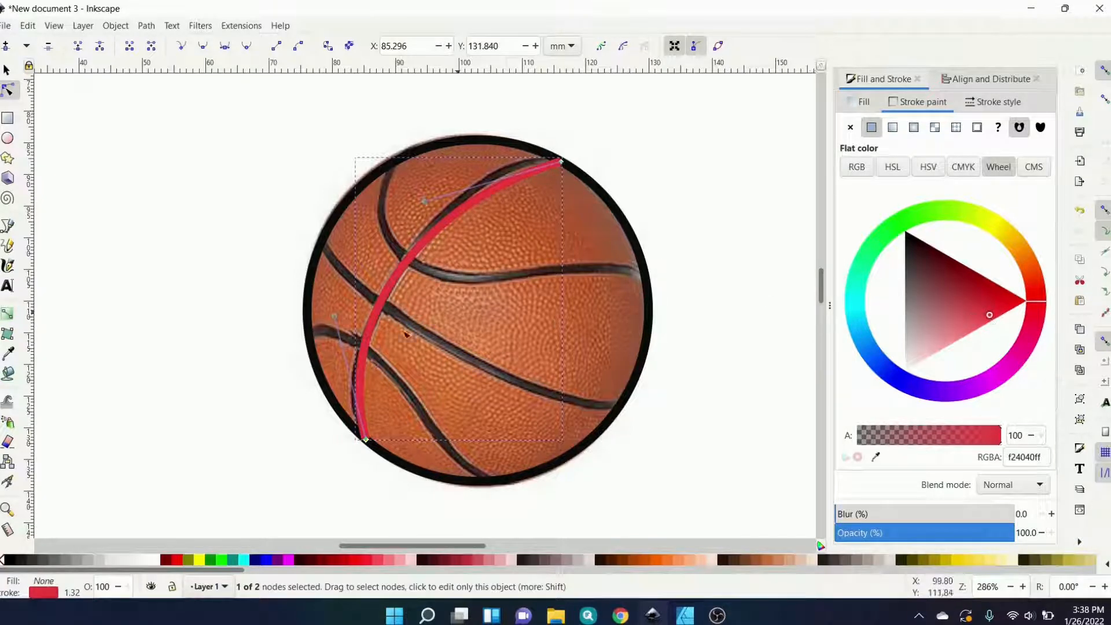
left_click_drag(426, 203, 464, 156)
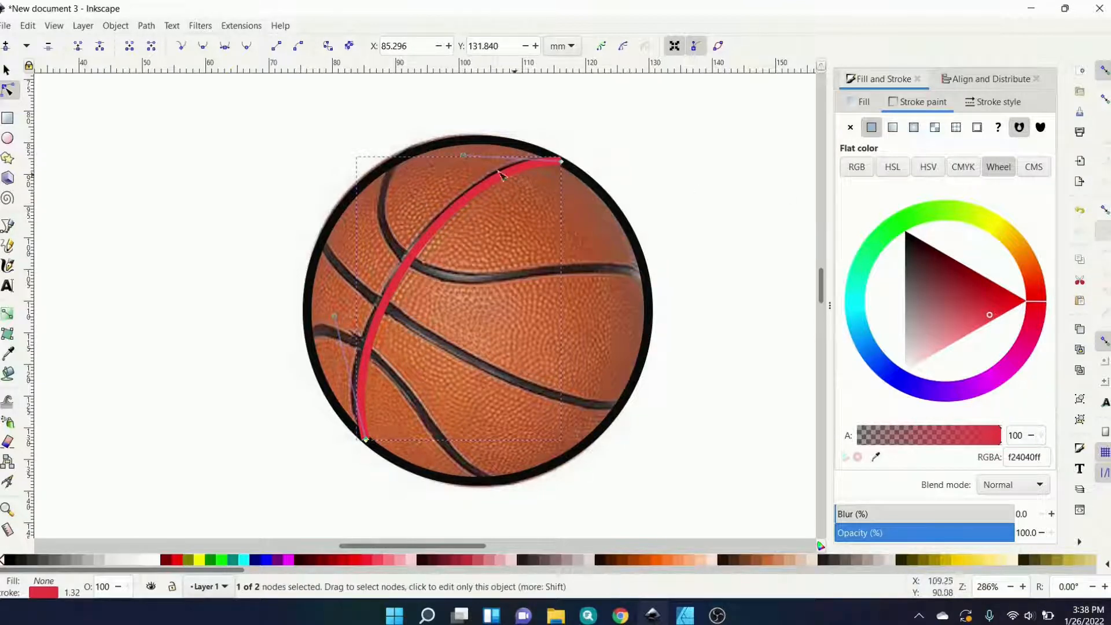
left_click_drag(465, 154, 462, 151)
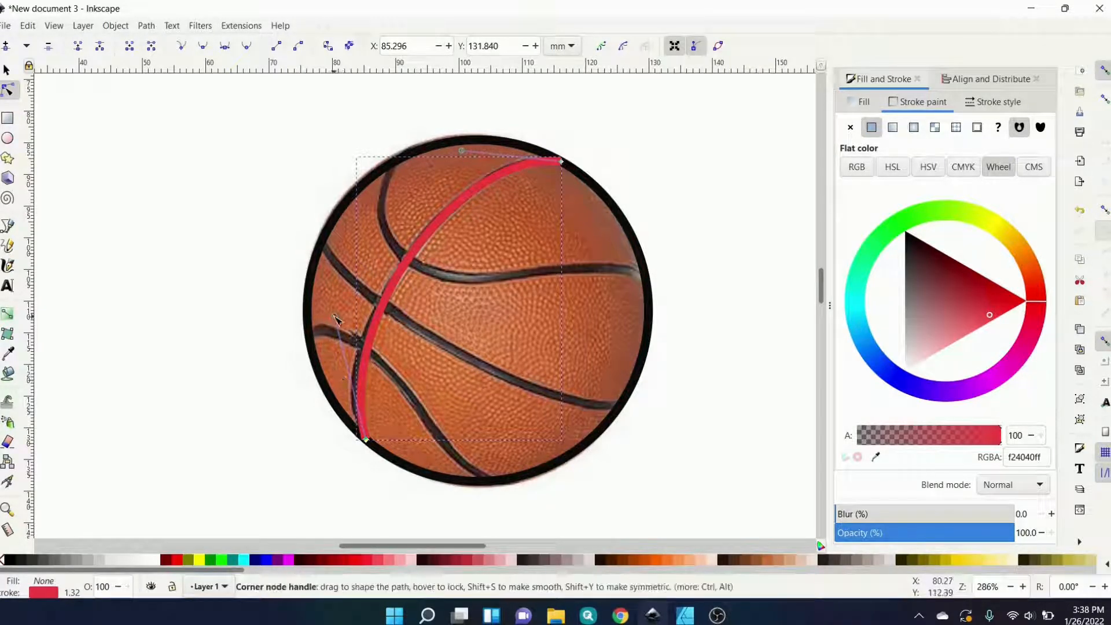
left_click_drag(334, 317, 319, 343)
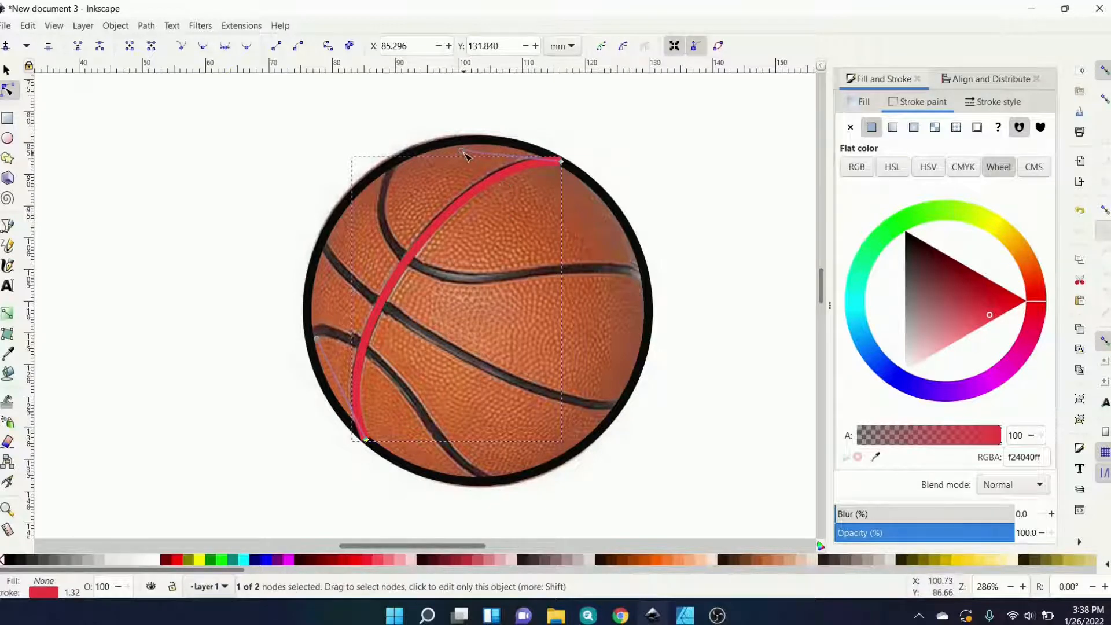
left_click_drag(461, 151, 461, 149)
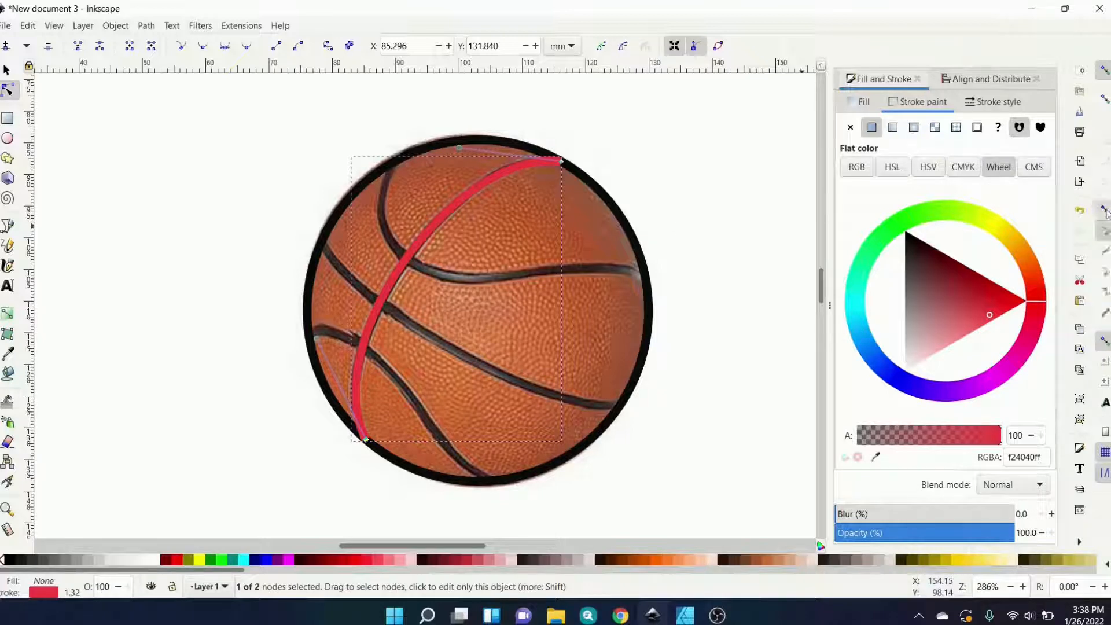
Step: Draw a straight line between the middle seam's ends at the left and lower-right ball edges, with a 5 px stroke width
left_click(8, 226)
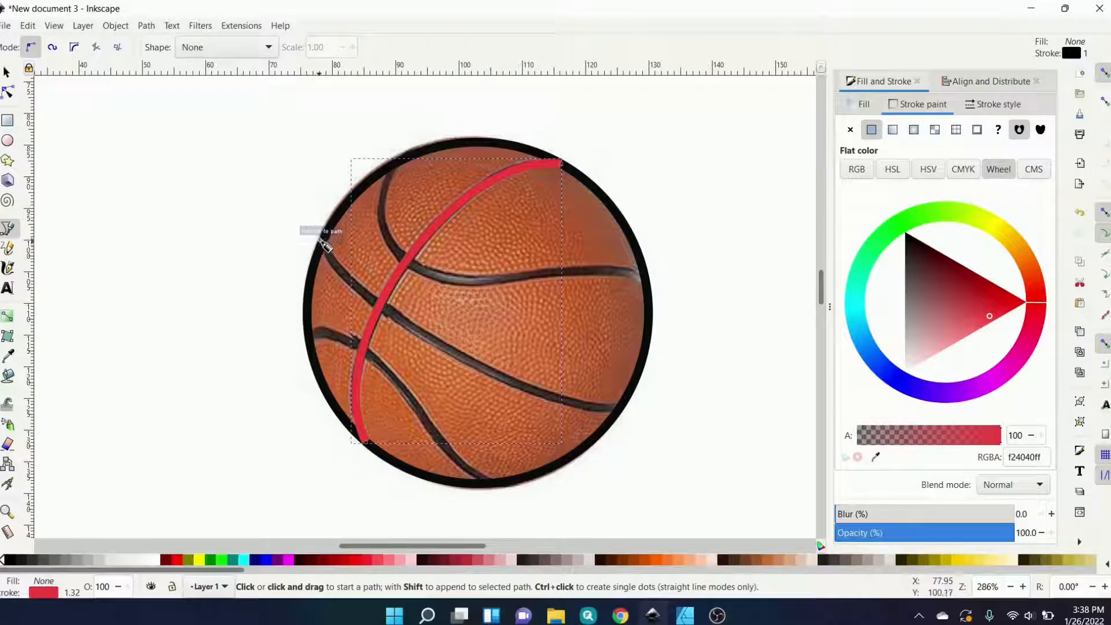
left_click(320, 246)
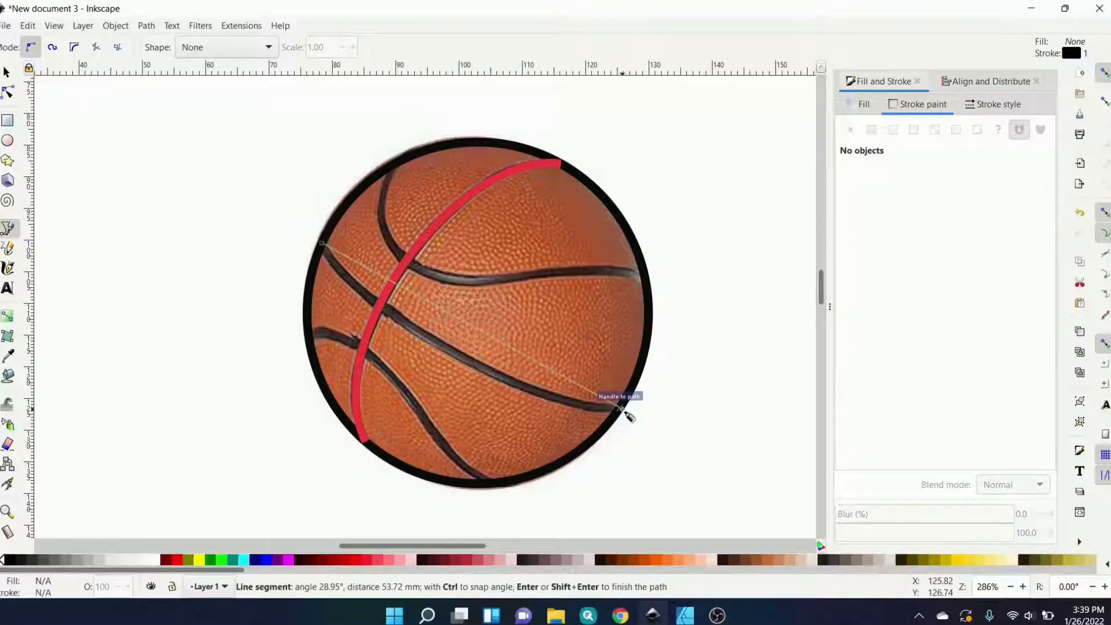
double_click(621, 409)
left_click(978, 103)
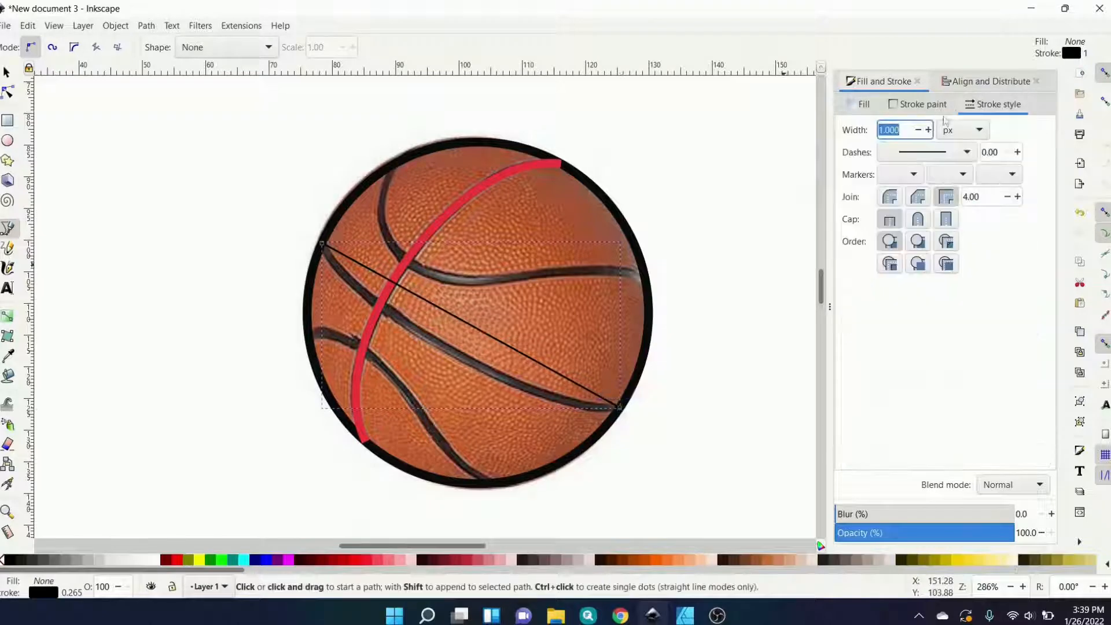
left_click(927, 129)
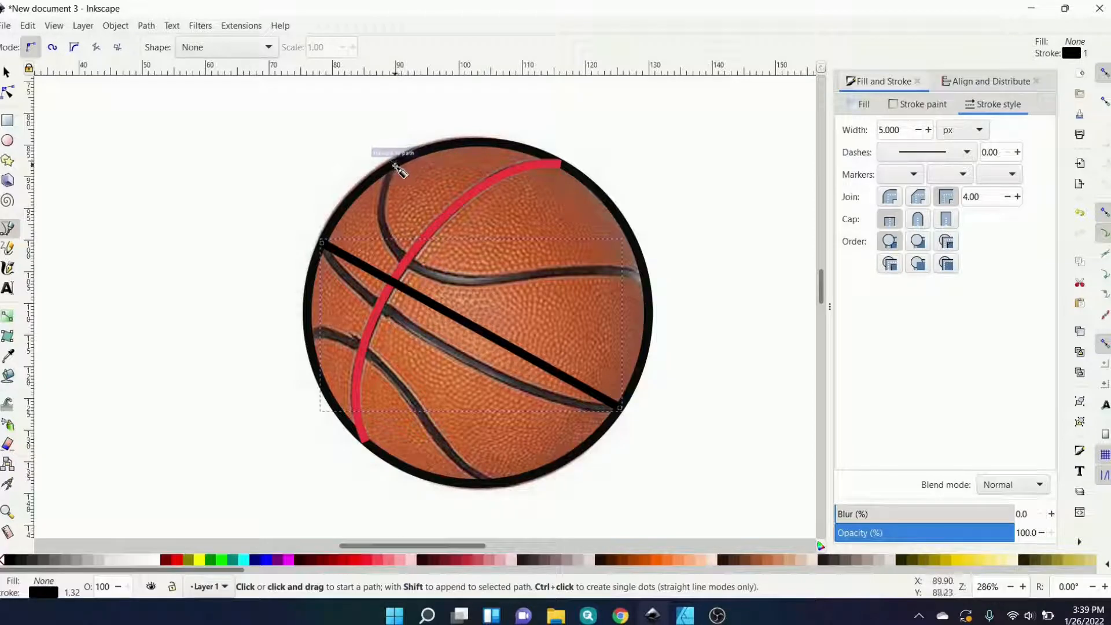
Step: Draw three-point paths over the upper and lower seams, each with its middle point on the crossing seam curve
left_click(395, 165)
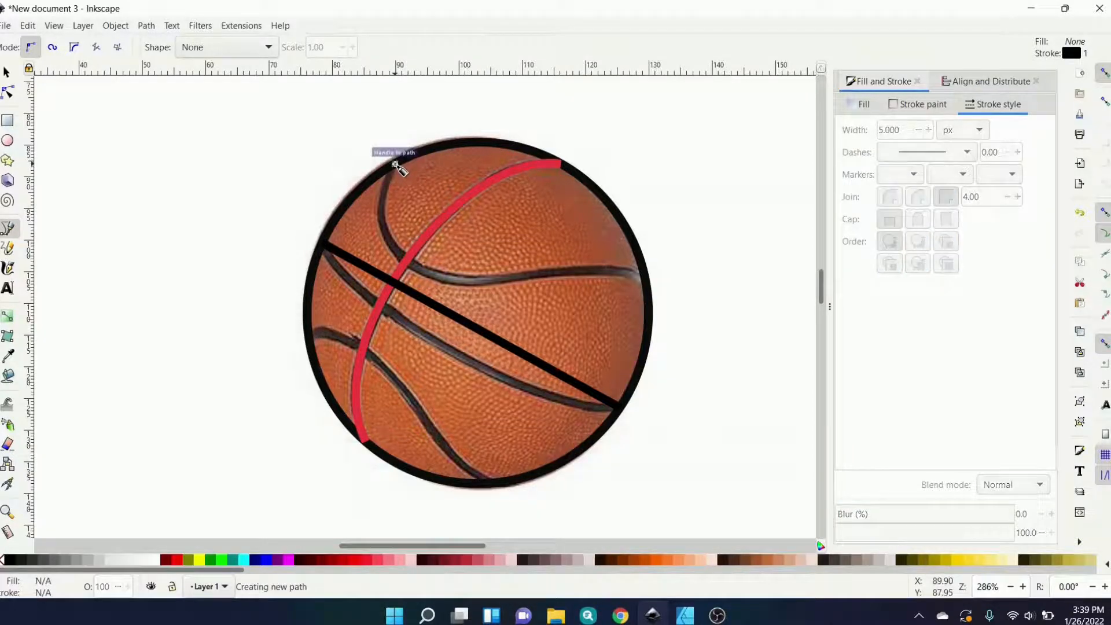
left_click(407, 261)
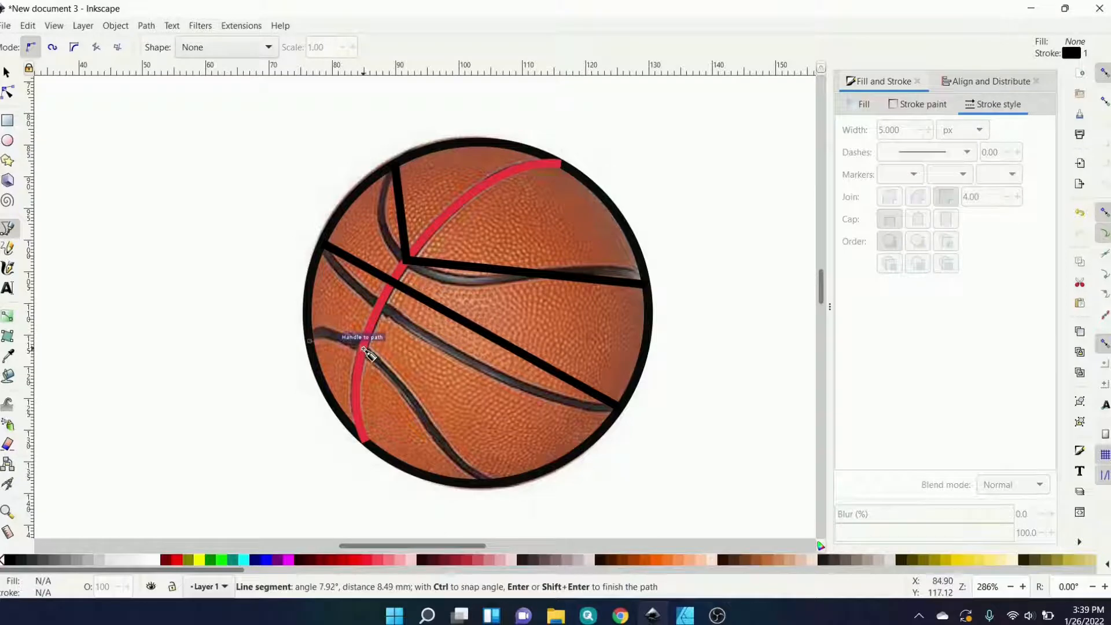
left_click(365, 352)
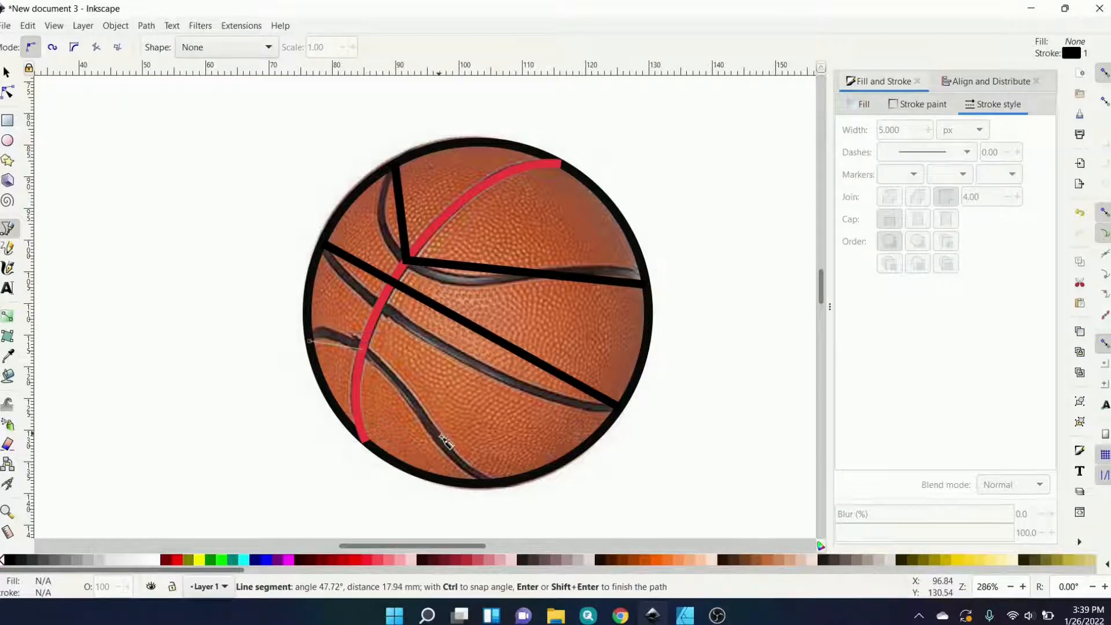
left_click(491, 484)
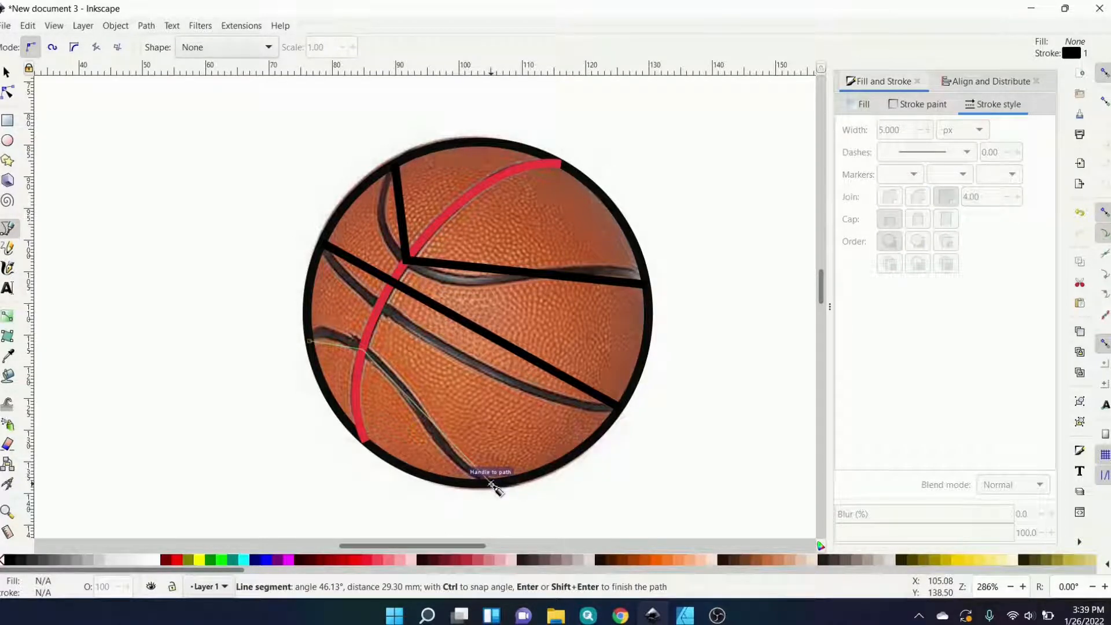
key("Return")
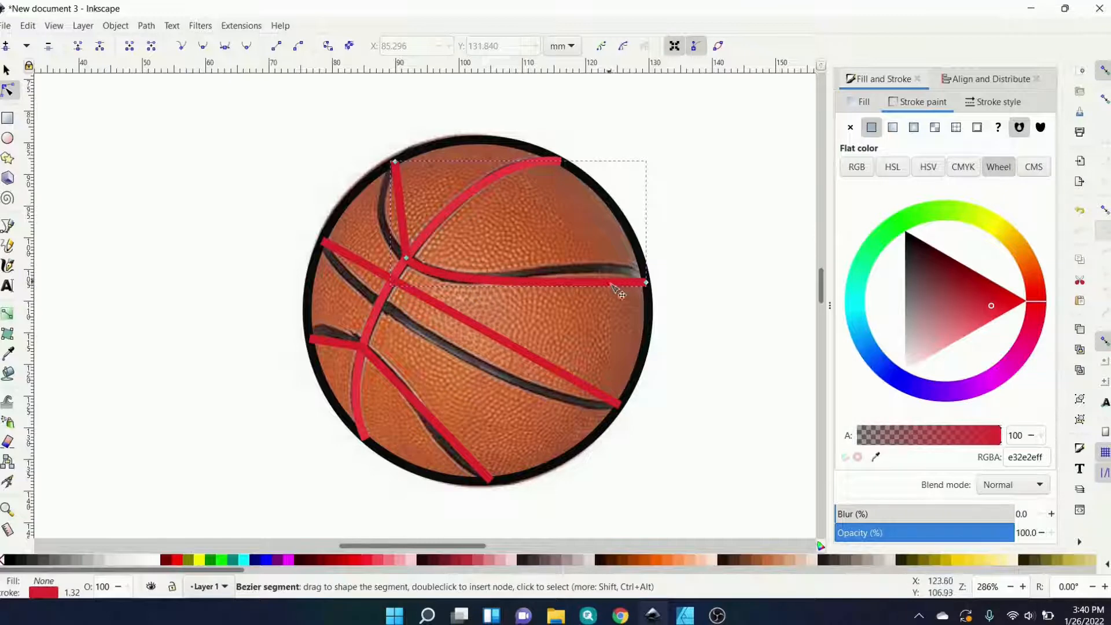
Step: Curve both segments of the upper seam path to follow the photographed seam, adjusting the right end node and handles
left_click_drag(616, 286, 623, 275)
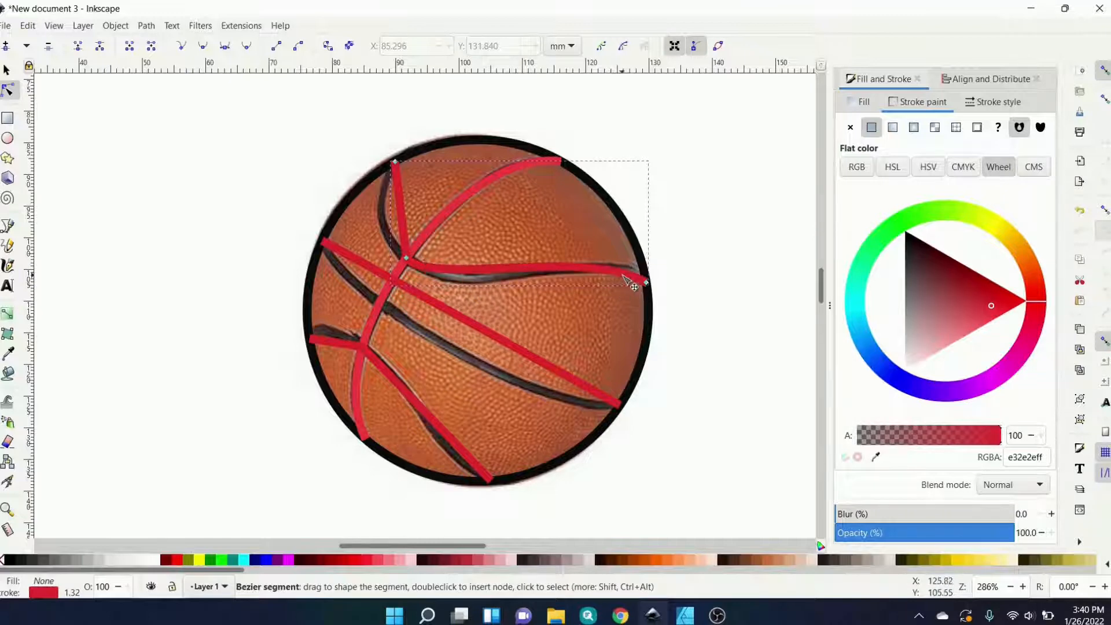
left_click(646, 282)
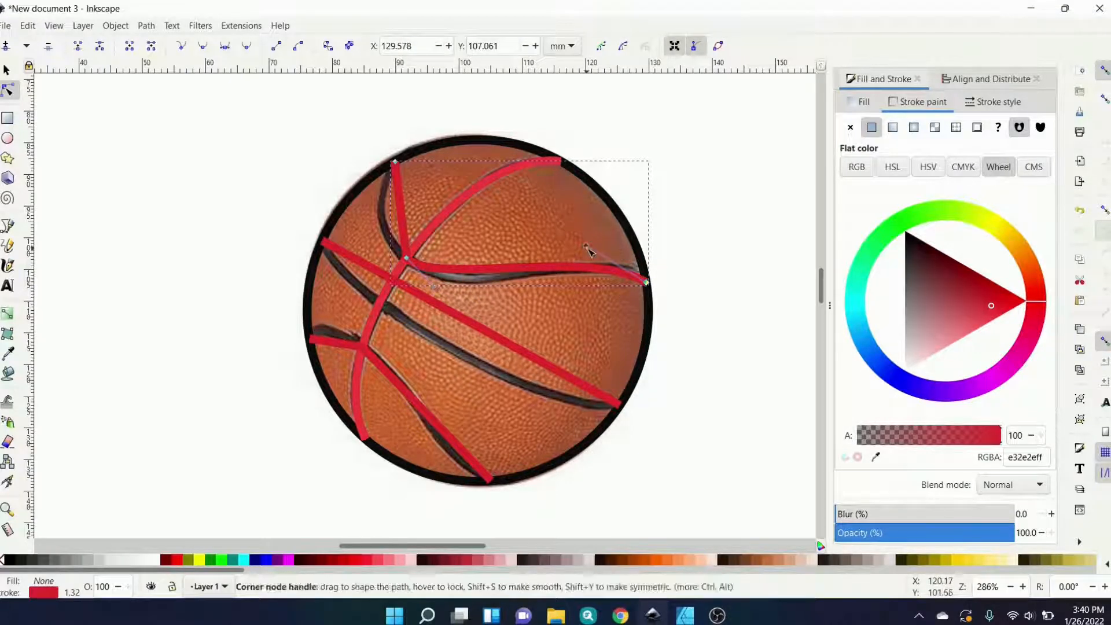
mouse_move(587, 249)
left_mouse_down()
mouse_move(569, 248)
mouse_move(578, 241)
left_mouse_up()
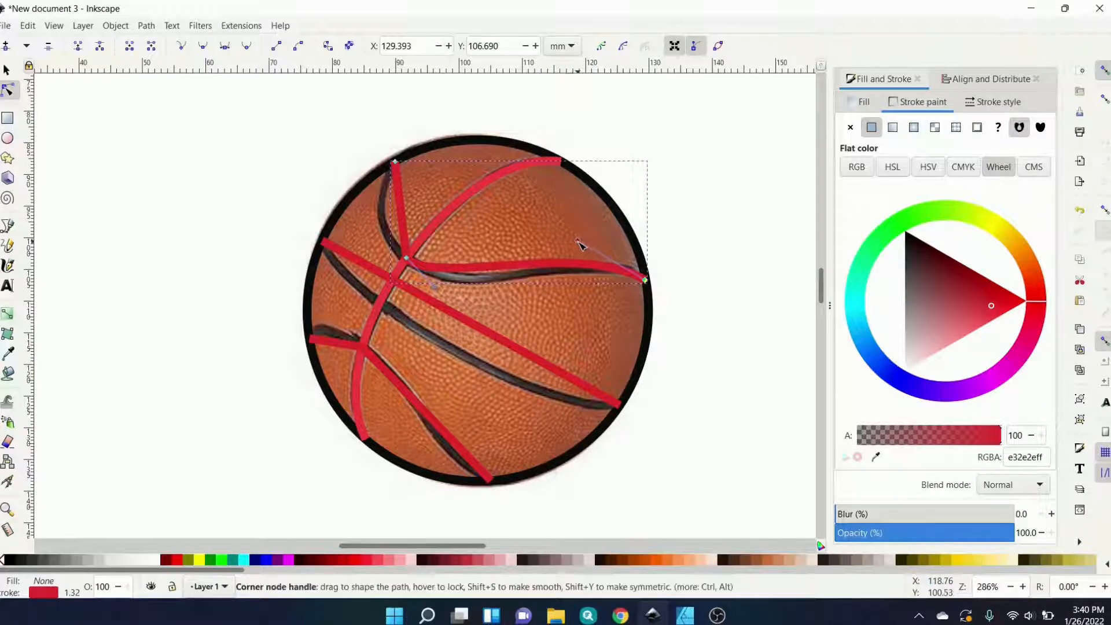
left_click_drag(435, 288, 475, 311)
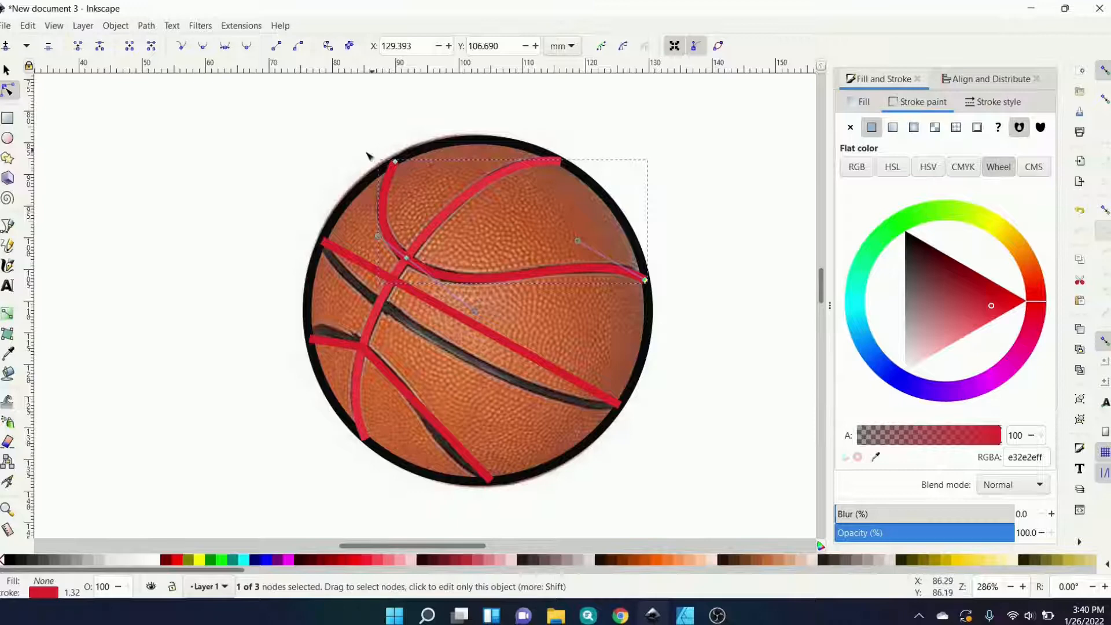
left_click(382, 194)
left_click(391, 203)
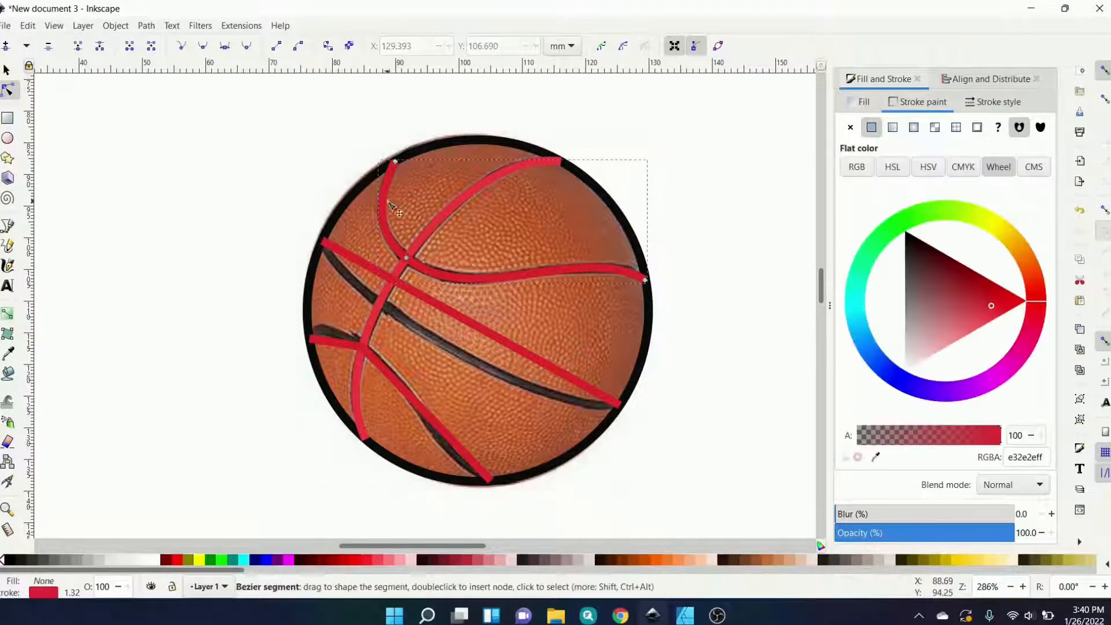
Step: Reshape the middle and lower seam paths into curves that follow the dark seams on the photo
left_click(445, 311)
left_click_drag(446, 311, 465, 365)
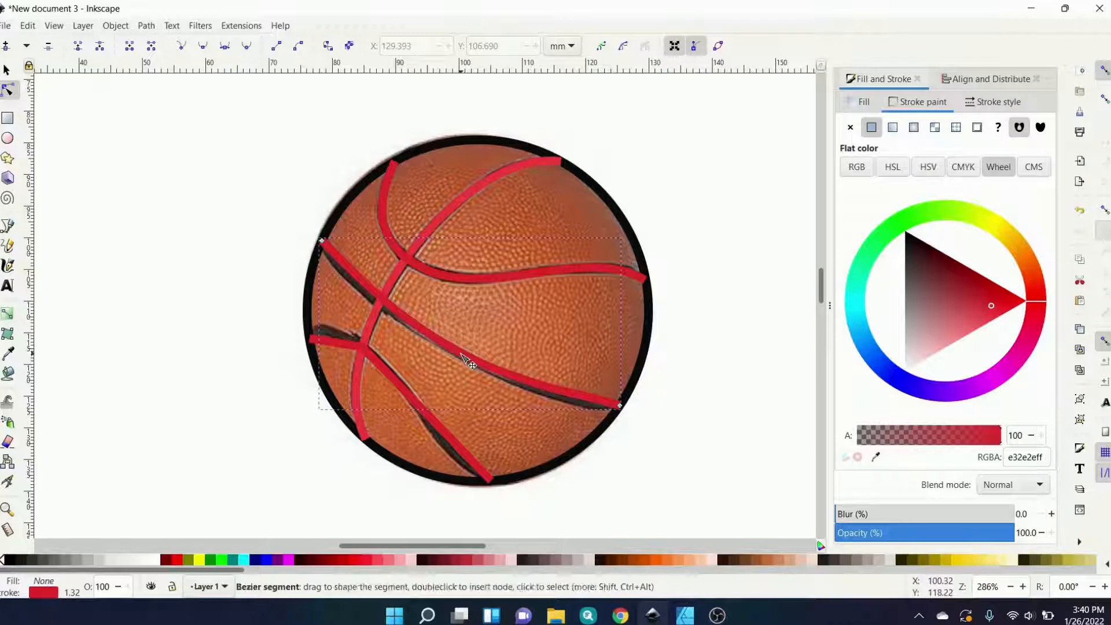
left_click(619, 406)
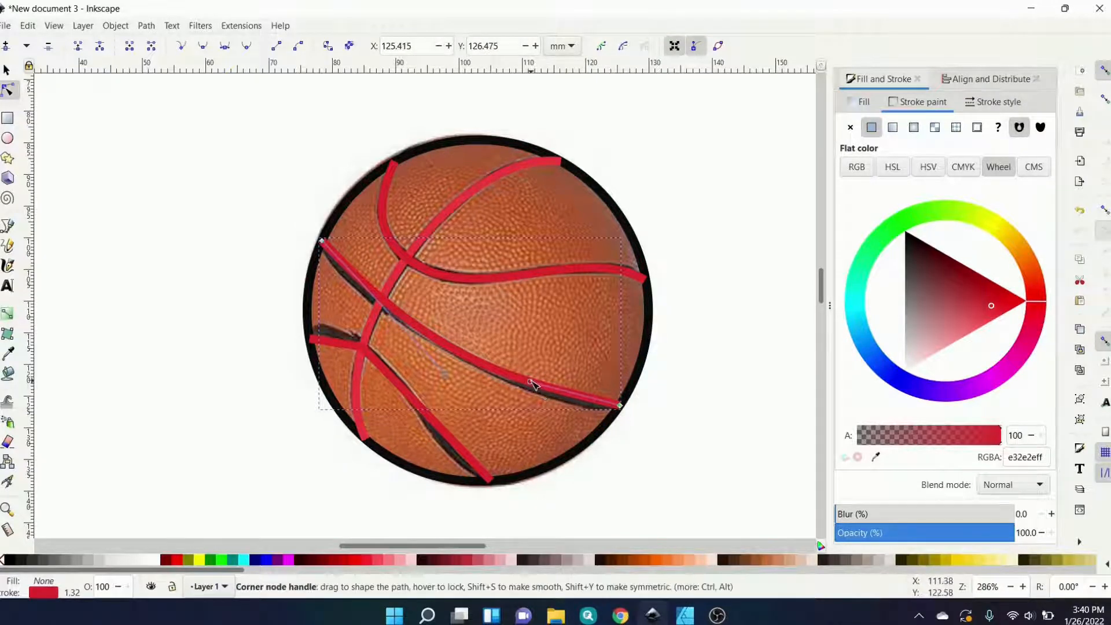
left_click_drag(533, 384, 325, 246)
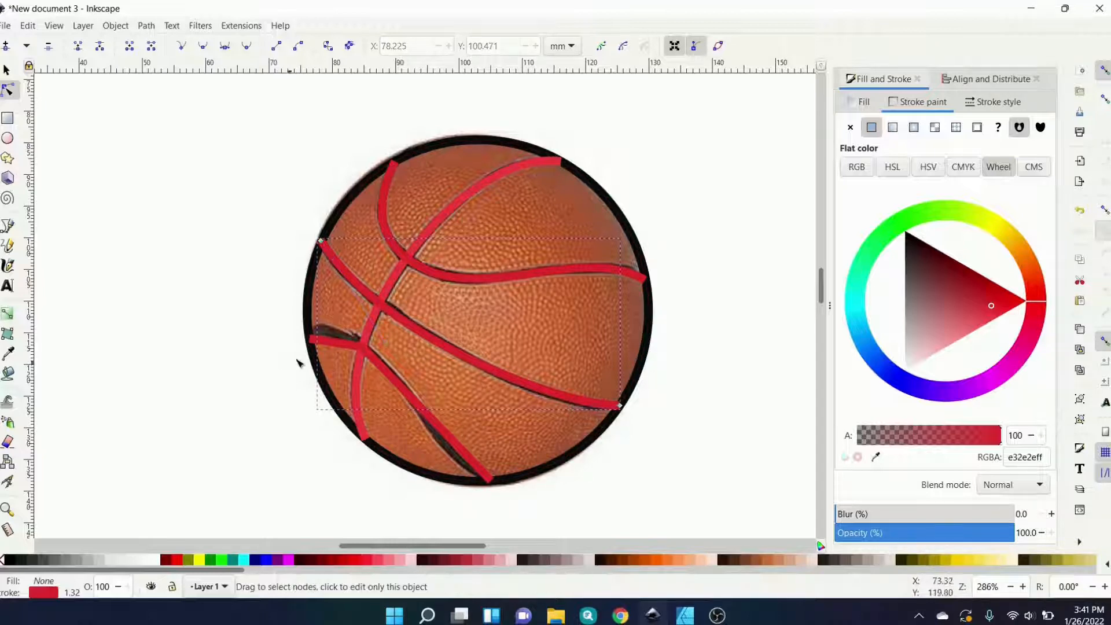
left_click(335, 347)
left_click_drag(332, 343, 334, 335)
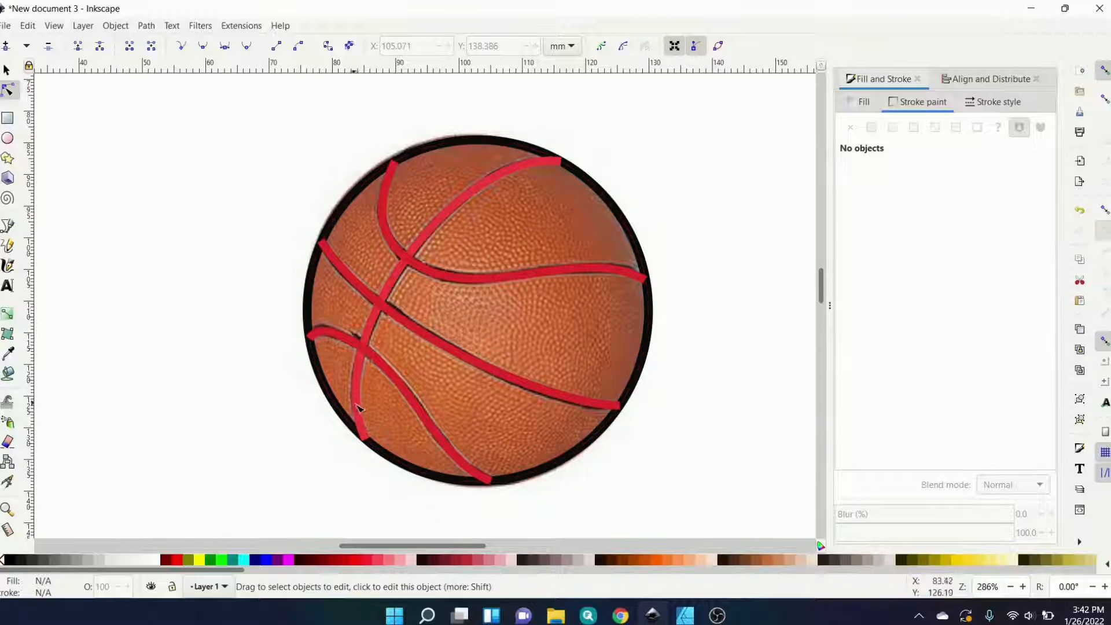
Step: Select the crossing, lower, middle and upper seam paths together and recolour their red strokes black
left_click(357, 406)
key("s")
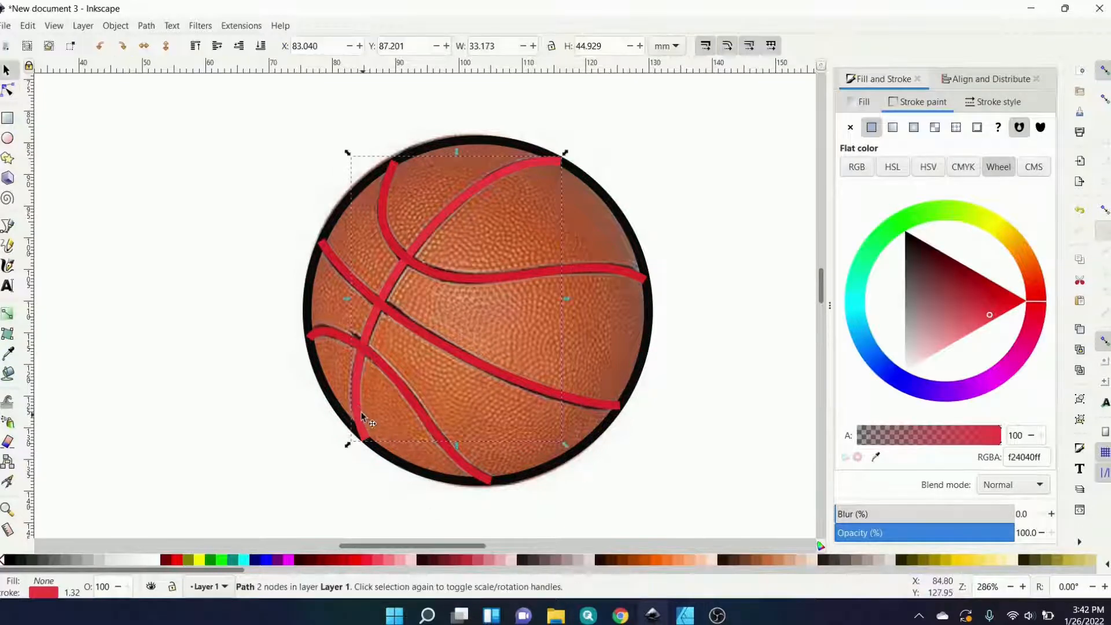
left_click(425, 408, "shift")
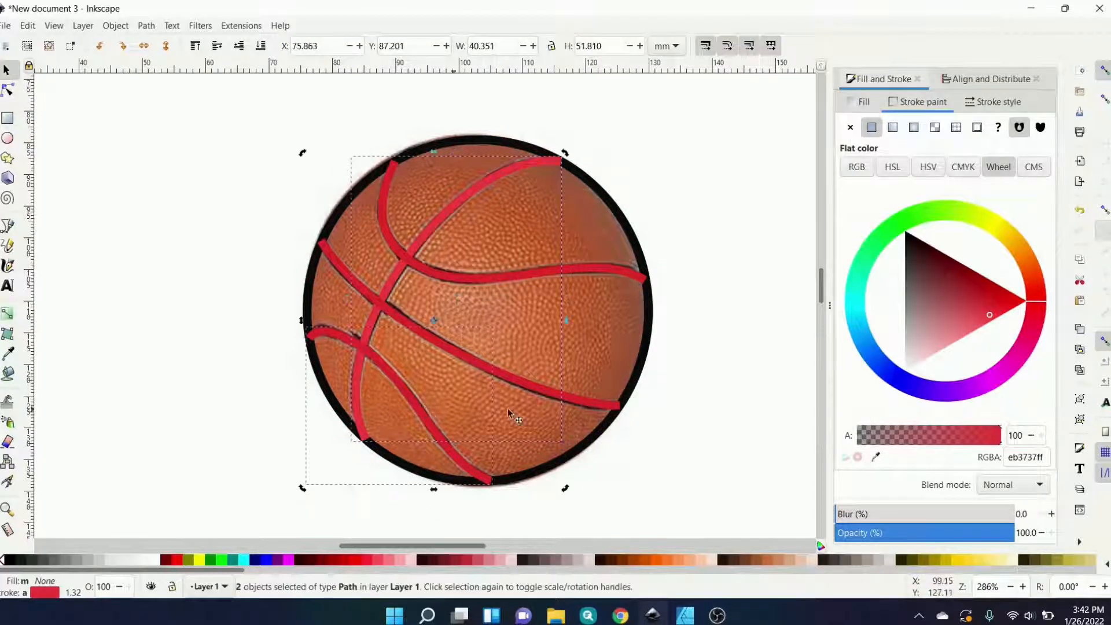
left_click(603, 399, "shift")
left_click(630, 275, "shift")
mouse_move(925, 281)
left_mouse_down()
mouse_move(890, 273)
mouse_move(892, 234)
left_mouse_up()
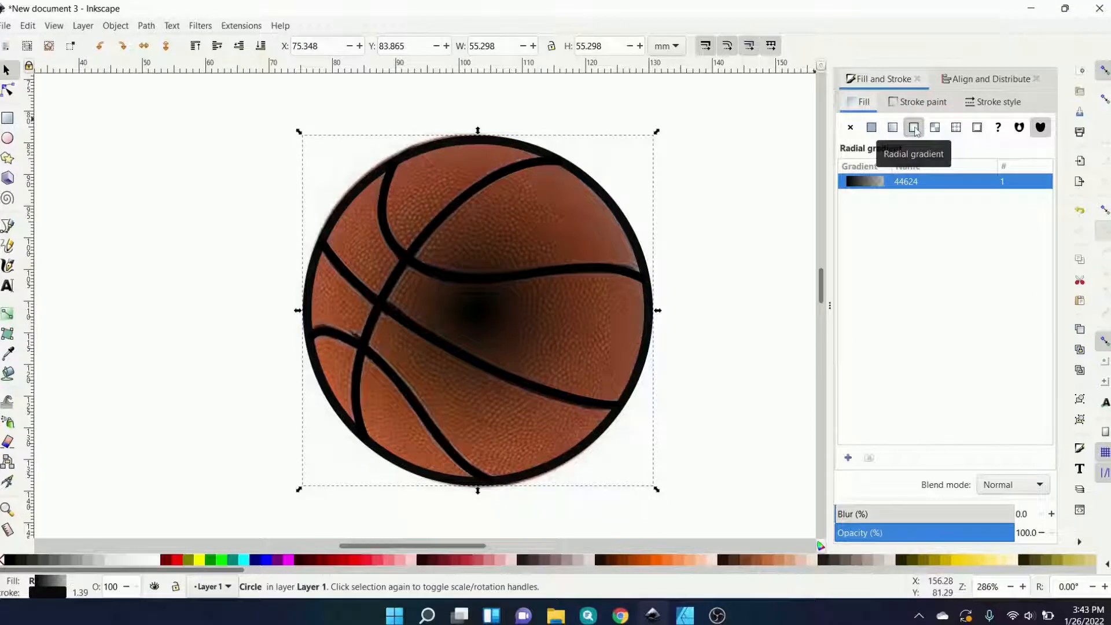
Step: Offset the circle's radial gradient centre toward the ball's upper left, rotate the gradient axes, and set the outer stop to b24d1cff
left_click(8, 90)
left_click_drag(477, 310, 419, 276)
left_click_drag(421, 104, 482, 110)
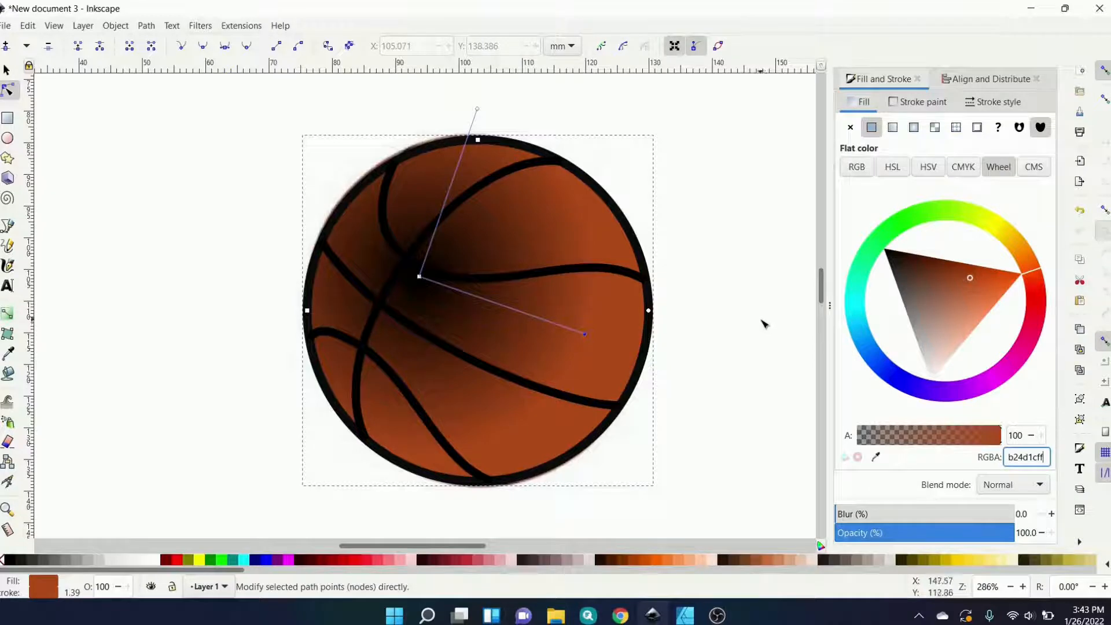
left_click(764, 324)
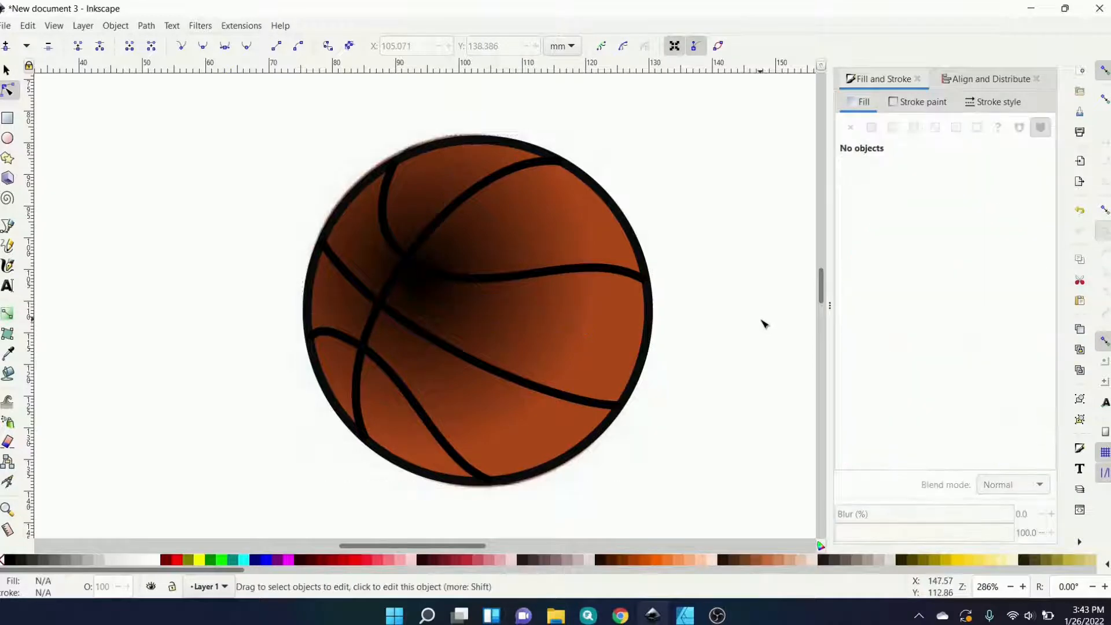
Step: Set the centre stop of the circle's radial gradient to e09571ff and shift the centre slightly left
left_click(522, 300)
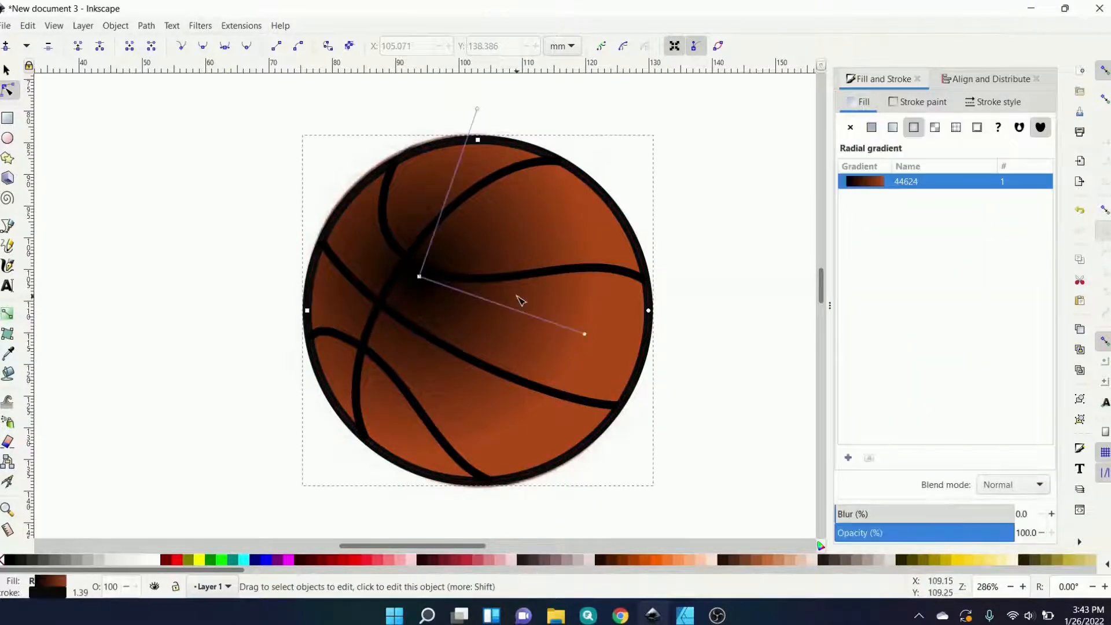
left_click(419, 277)
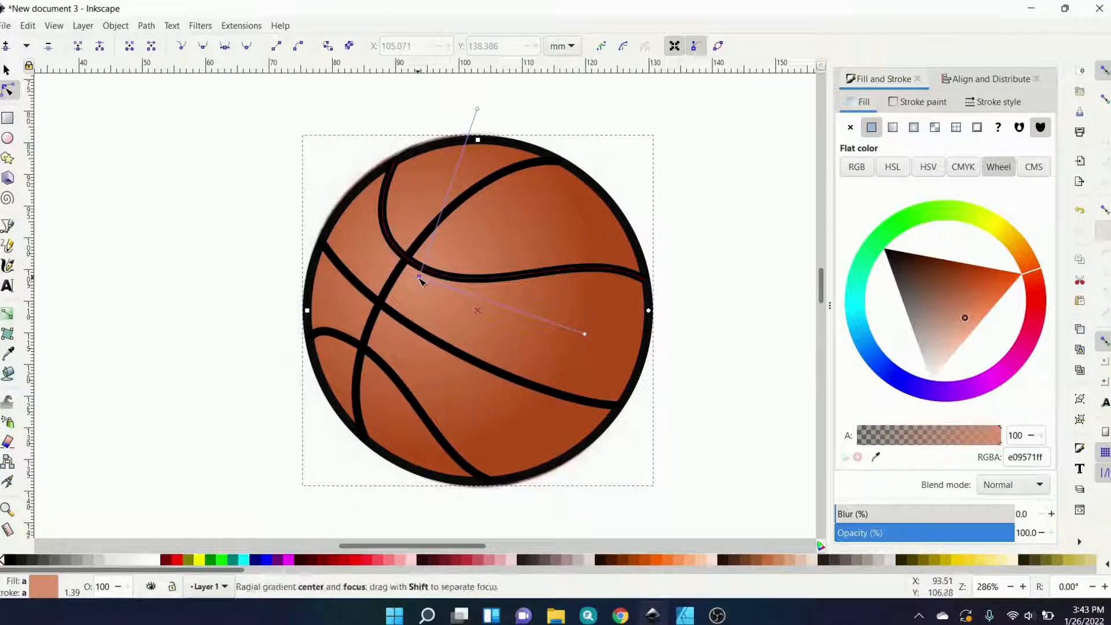
mouse_move(419, 277)
left_mouse_down()
mouse_move(403, 260)
mouse_move(405, 276)
left_mouse_up()
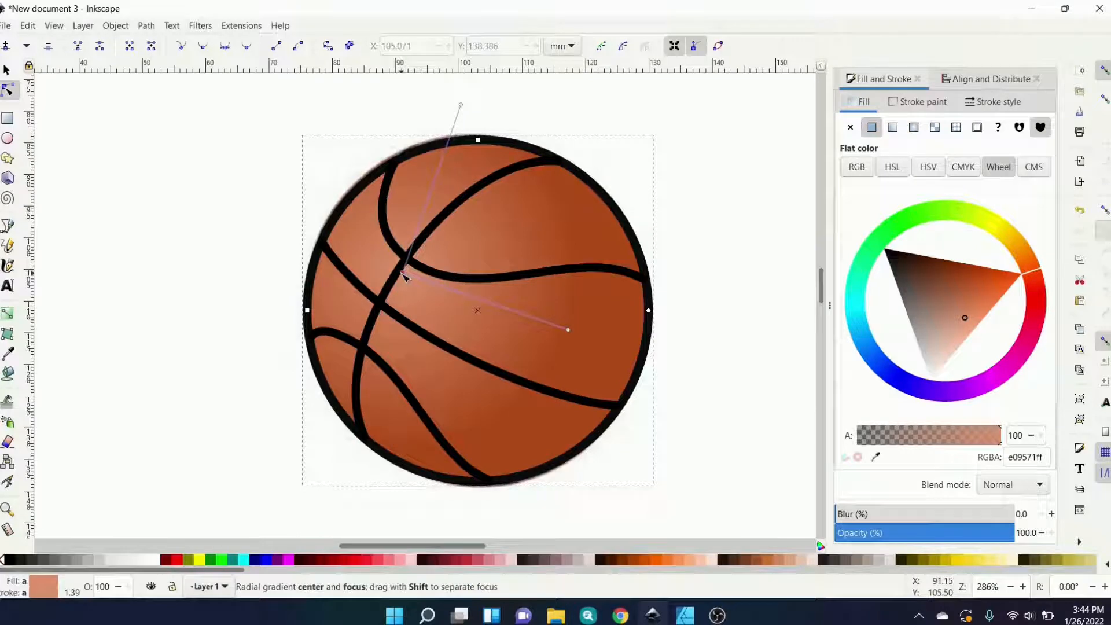
left_click(385, 294)
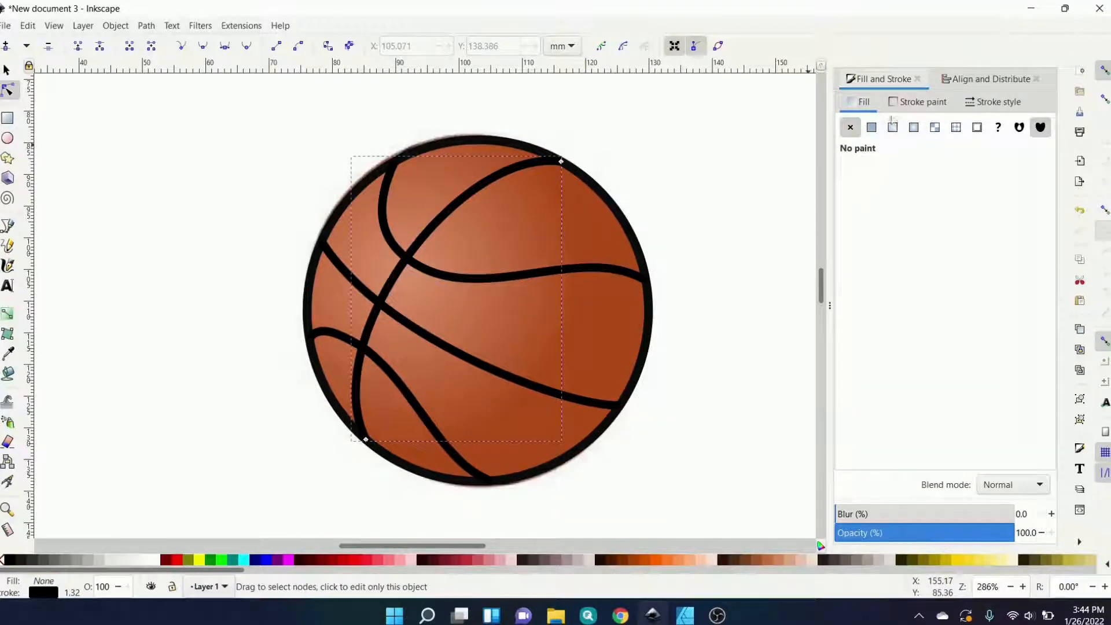
left_click(914, 129)
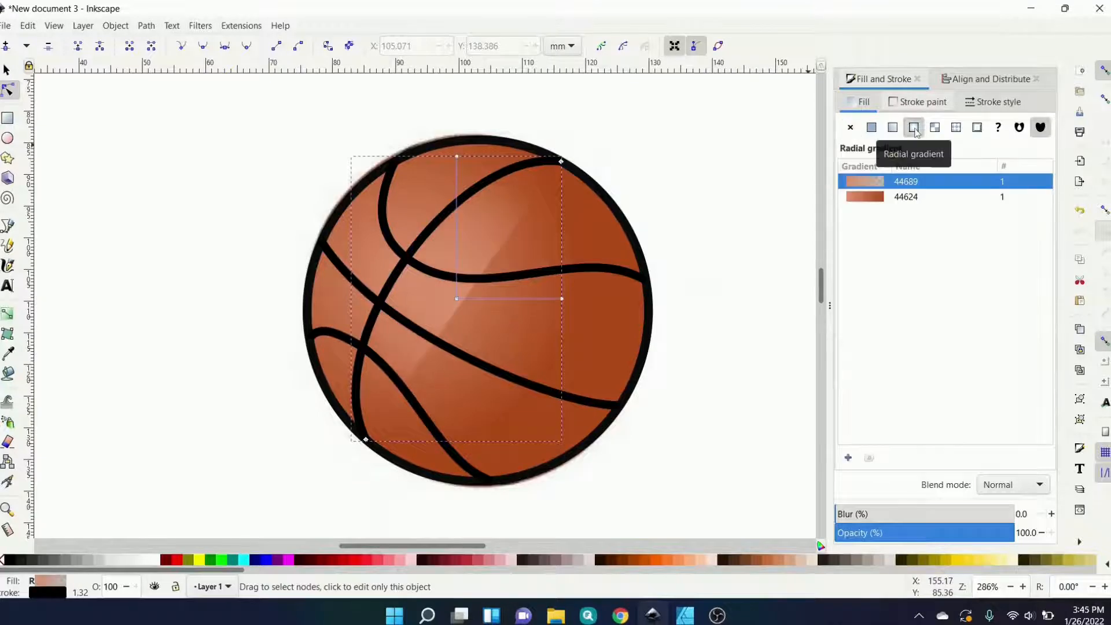
left_click(854, 130)
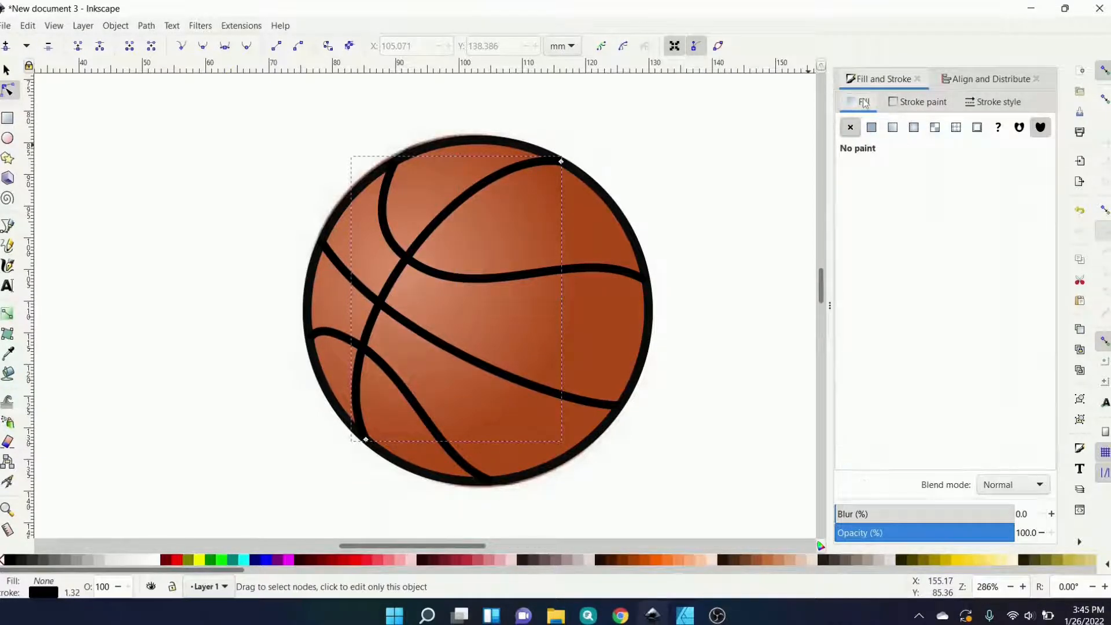
left_click(872, 129)
key("ctrl+z")
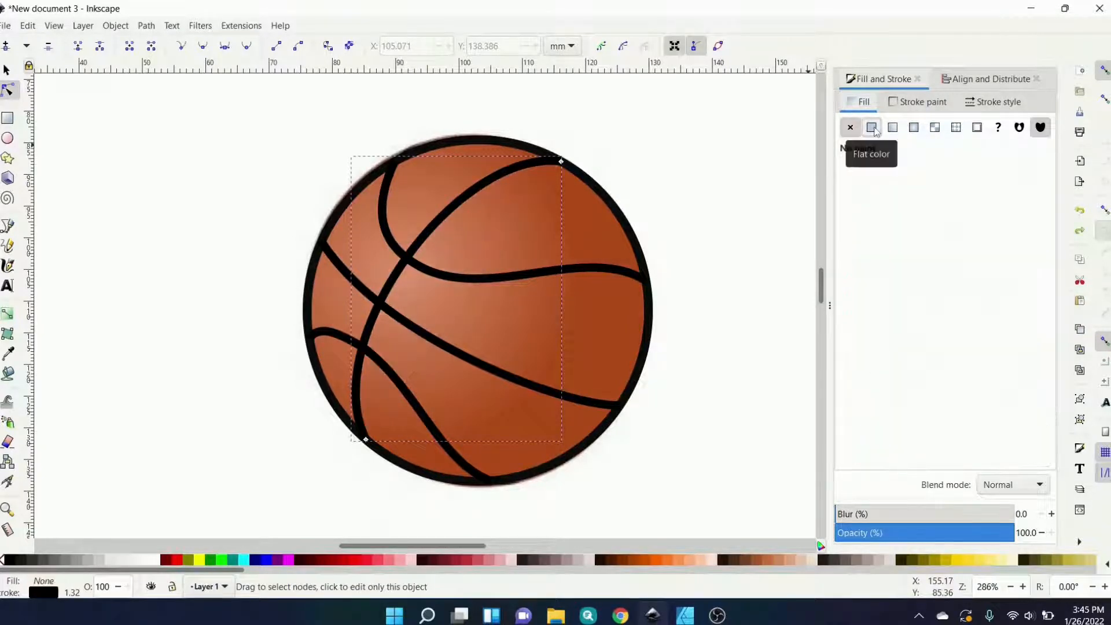
left_click(687, 214)
Step: Apply a radial gradient to the crossing seam's stroke, centre it near the upper seam intersection, and adjust both radius handles
left_click(480, 187)
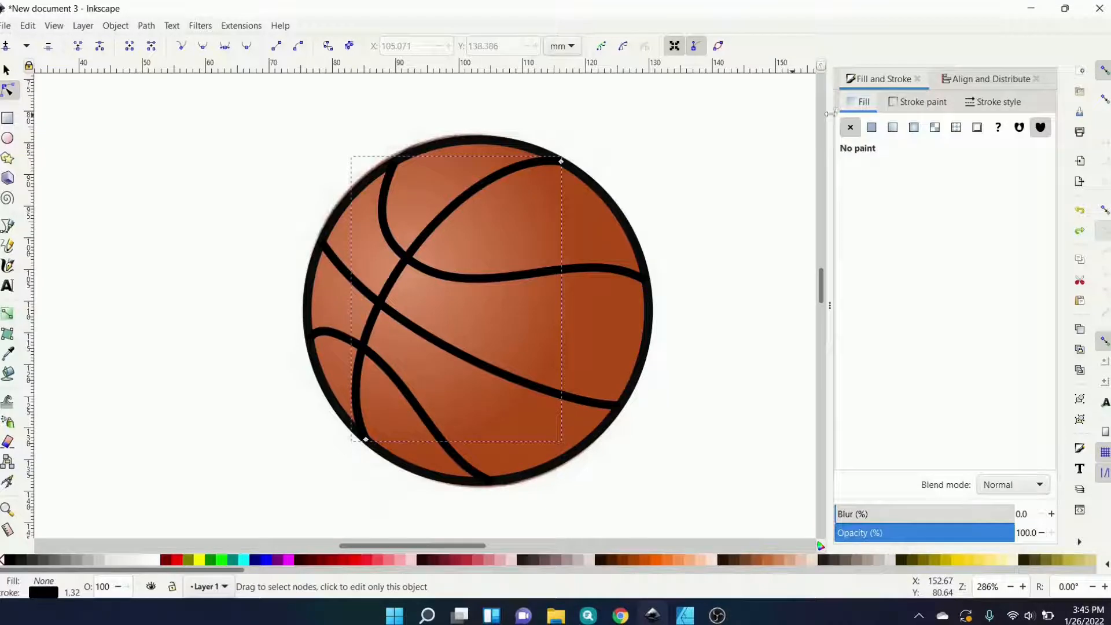
left_click(920, 104)
left_click(914, 128)
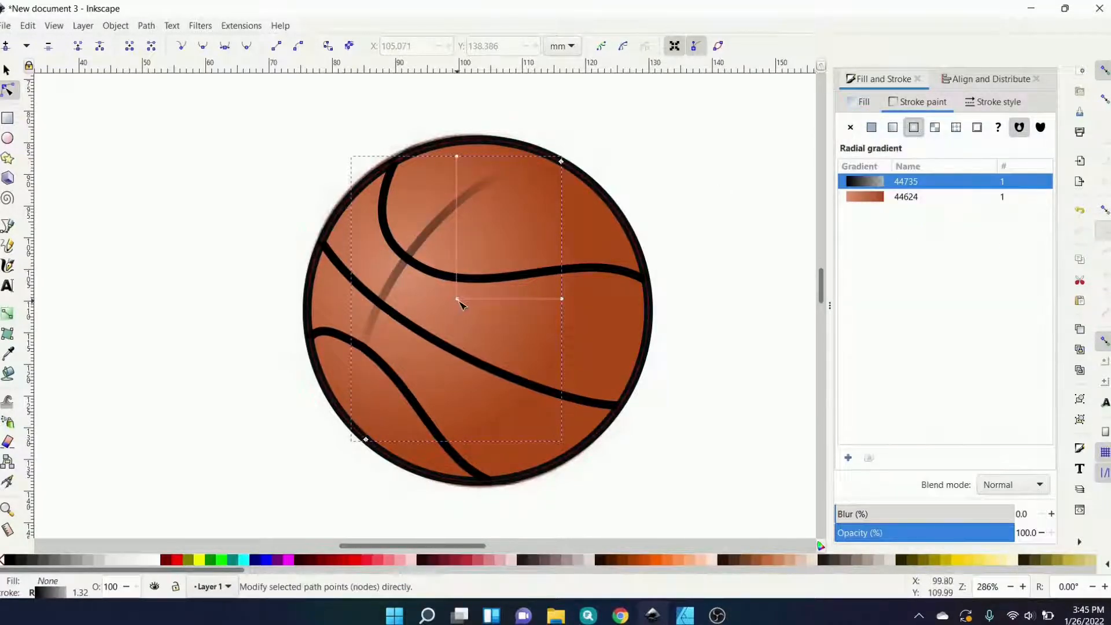
left_click_drag(458, 299, 411, 267)
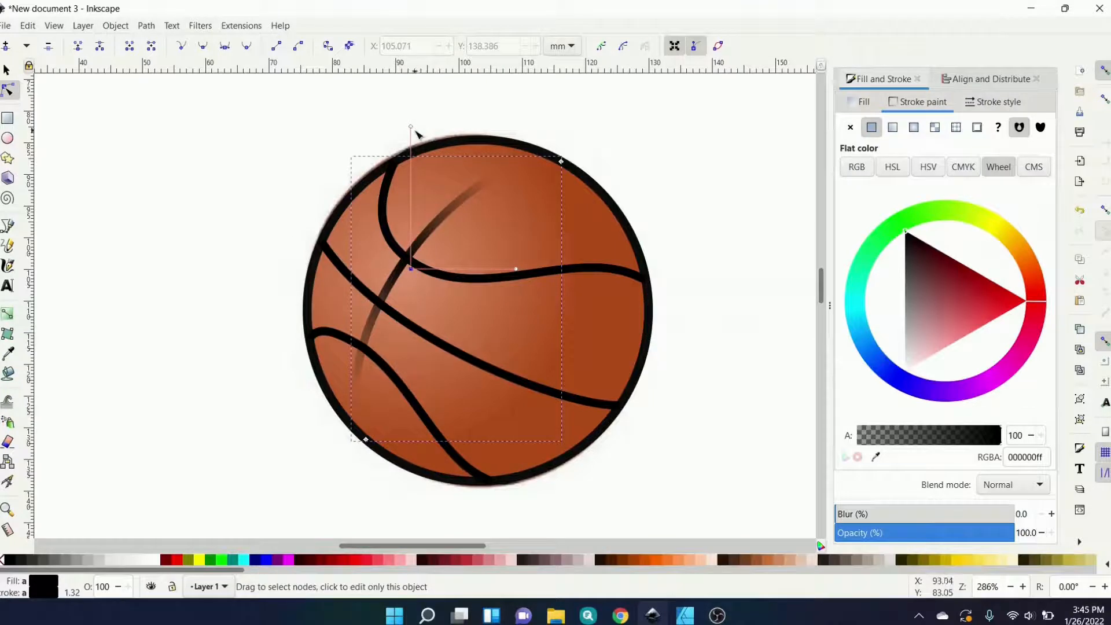
left_click_drag(411, 126, 413, 150)
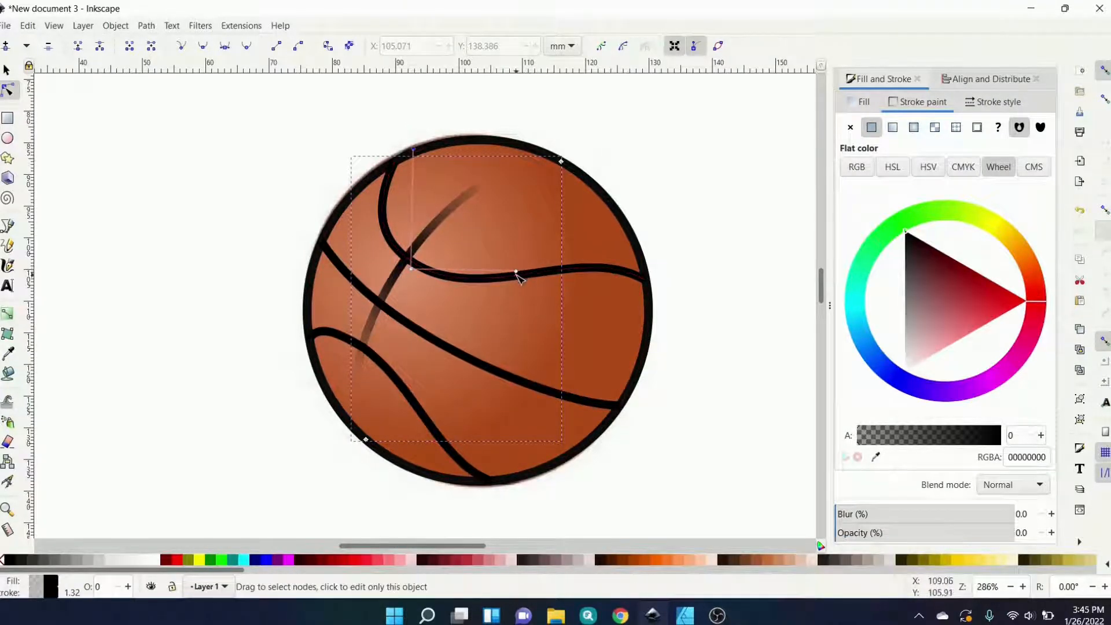
mouse_move(516, 272)
left_mouse_down()
mouse_move(494, 277)
mouse_move(545, 275)
left_mouse_up()
Step: Make the crossing seam gradient's outer stop fully opaque black, set its centre stop to 949494ff, and shift the centre slightly down-left
left_click_drag(886, 527, 1106, 536)
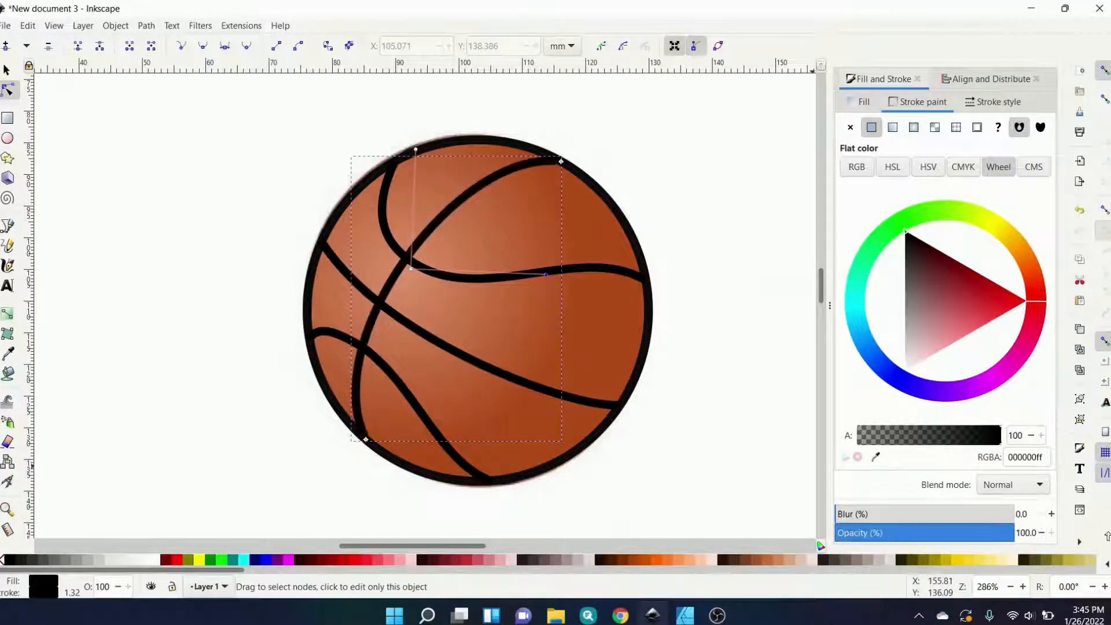
left_click(412, 271)
left_click(905, 312)
left_click_drag(412, 271, 403, 282)
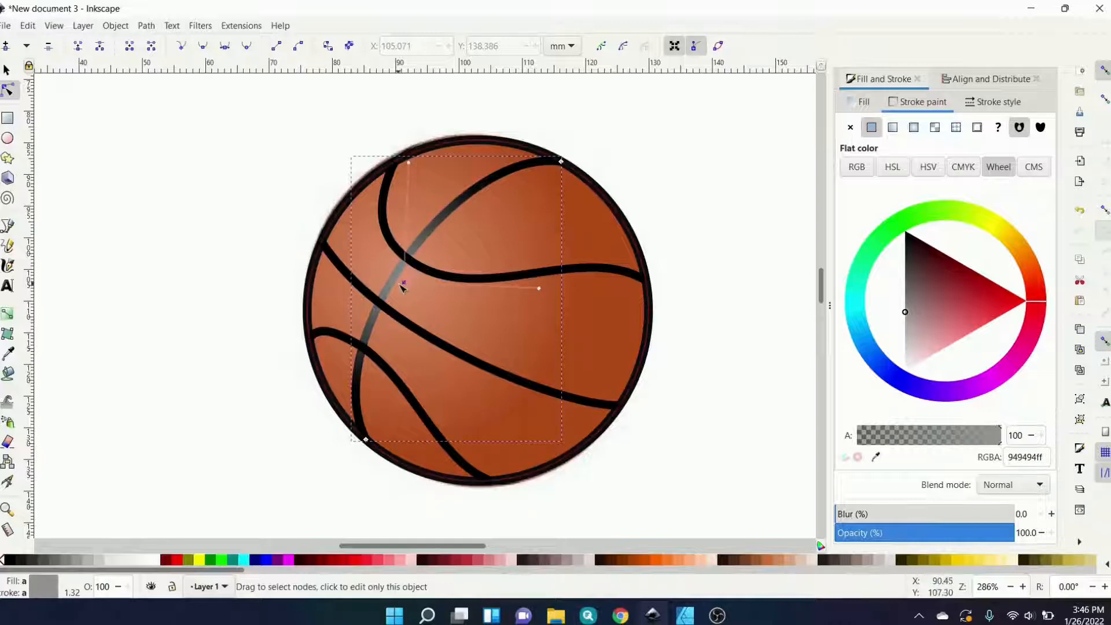
Step: Apply a radial gradient to the upper seam's stroke and centre it where the crossing seam intersects
left_click(386, 236)
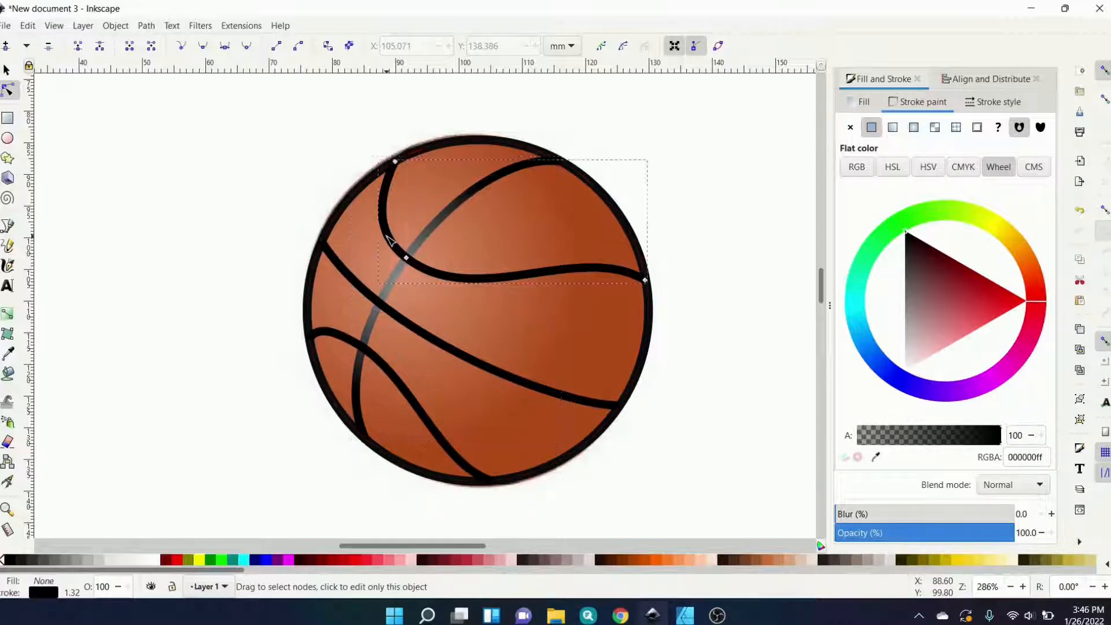
left_click(914, 127)
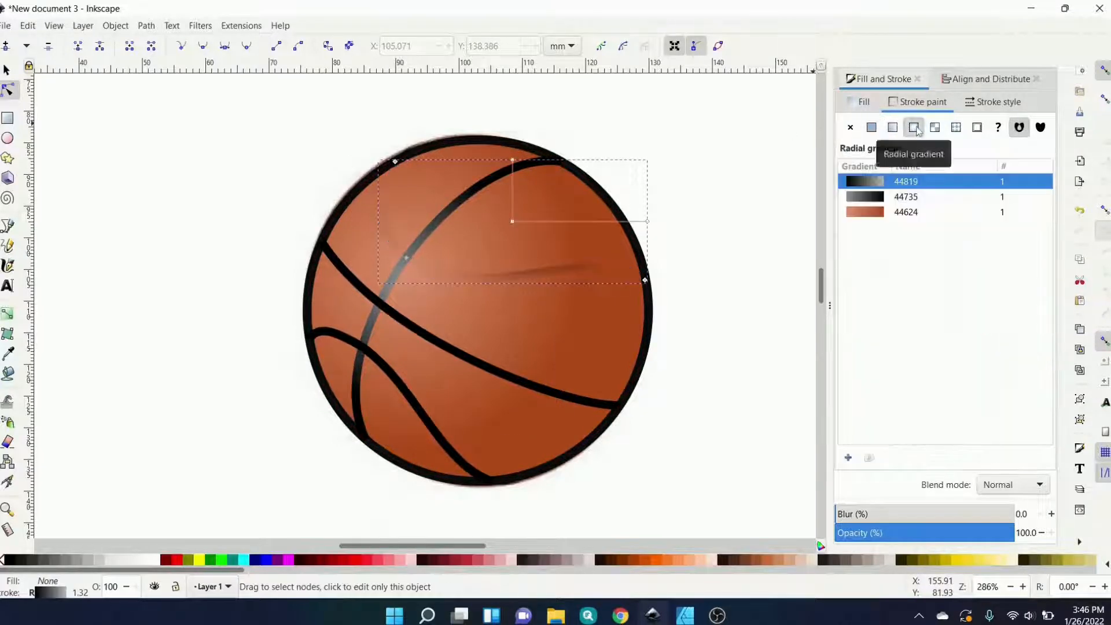
mouse_move(512, 222)
left_mouse_down()
mouse_move(409, 264)
mouse_move(404, 253)
left_mouse_up()
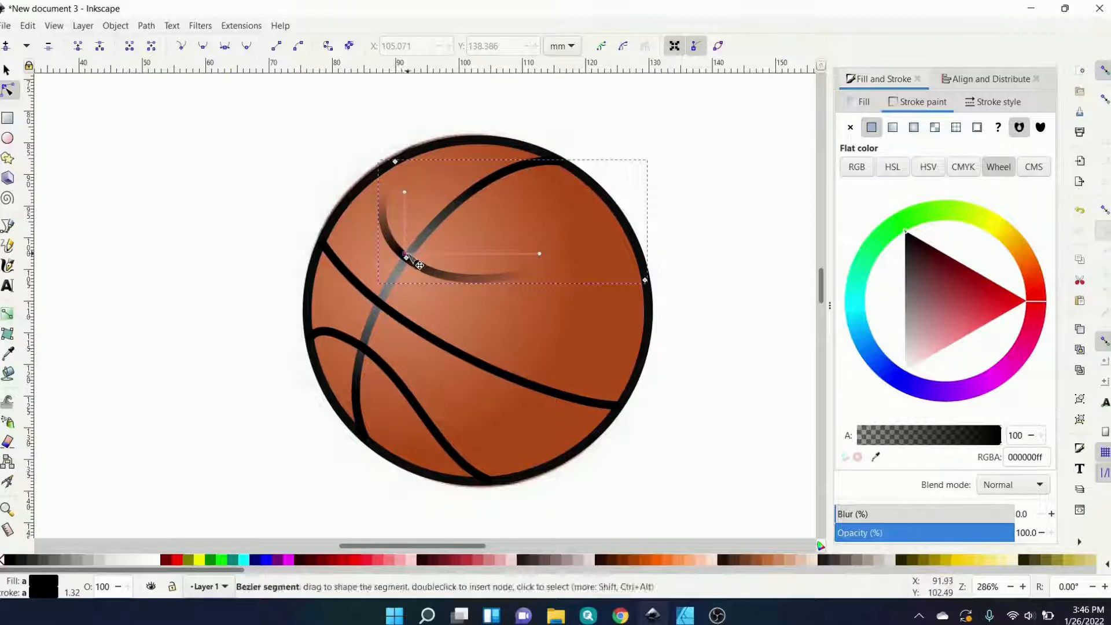
Step: Set the upper seam gradient's outer stop to 100% opacity black and its centre stop to grey a3a3a3ff
left_click(539, 253)
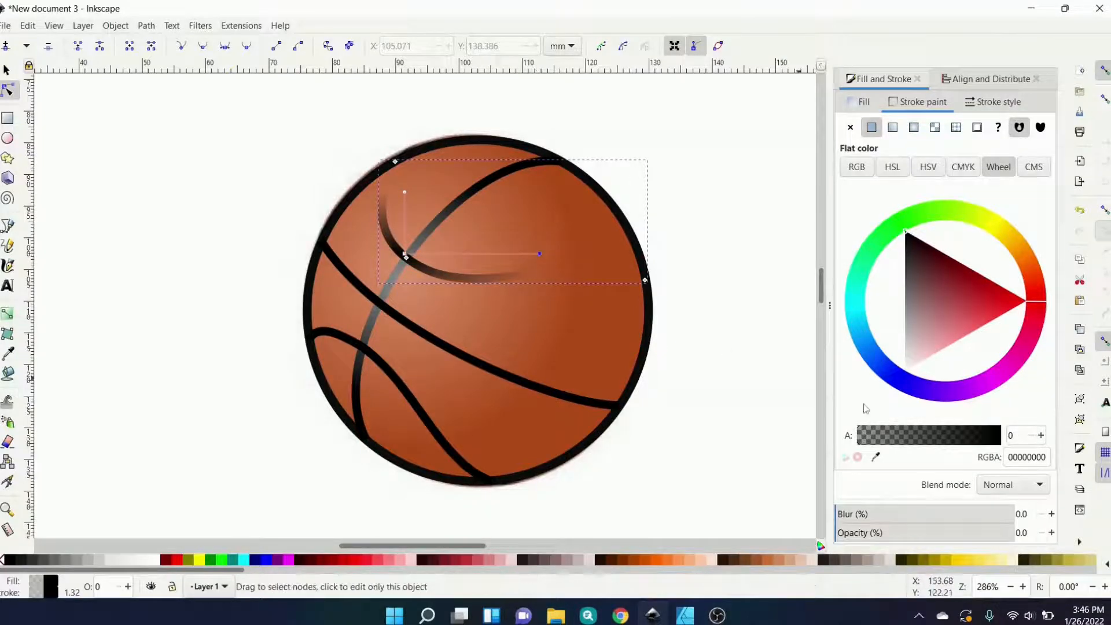
left_click_drag(881, 534, 1099, 540)
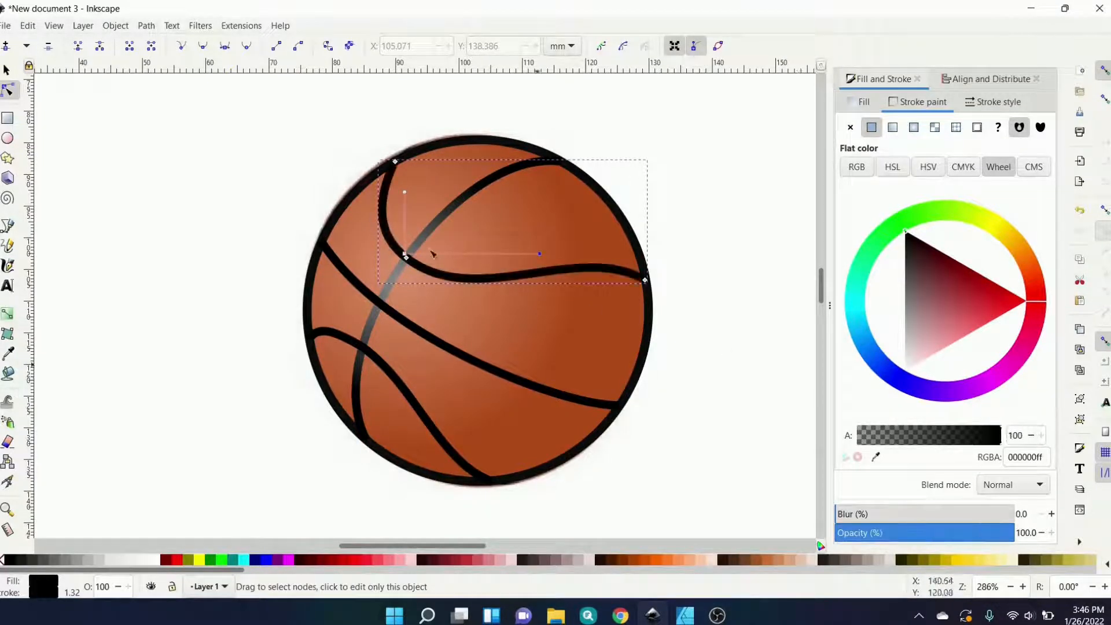
left_click(404, 254)
mouse_move(931, 297)
left_mouse_down()
mouse_move(893, 314)
mouse_move(895, 325)
left_mouse_up()
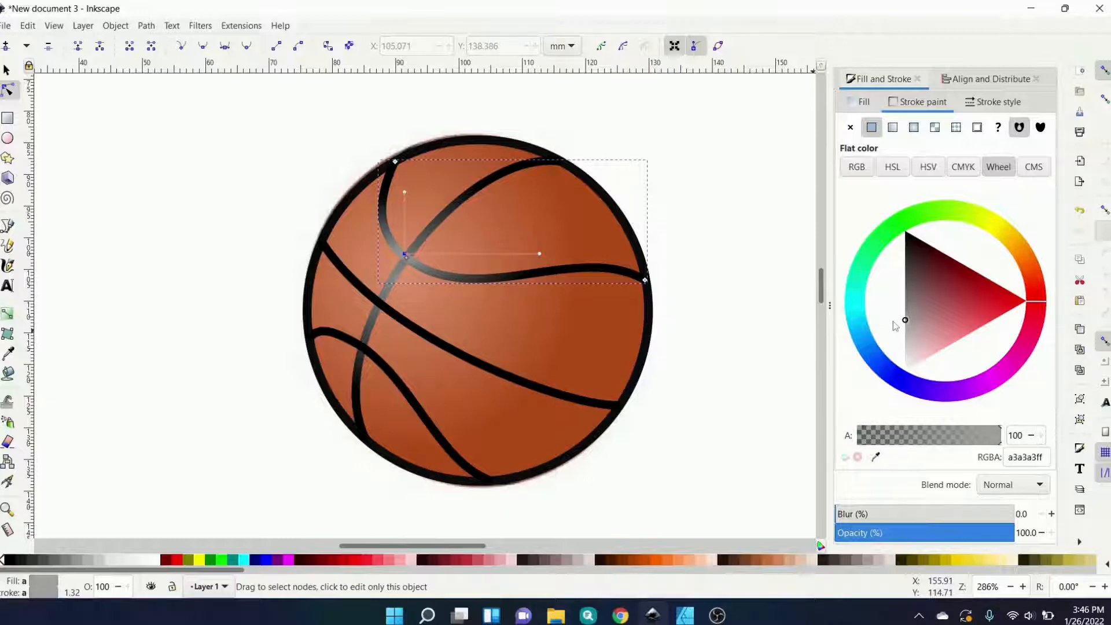
left_click(694, 300)
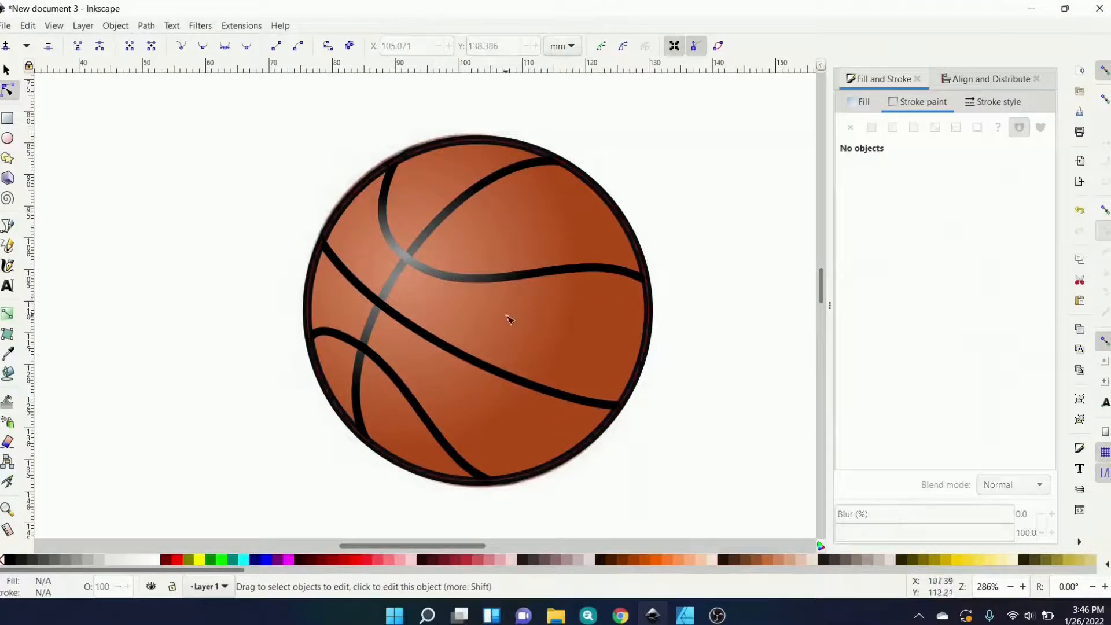
Step: Apply a radial gradient to the middle seam's stroke, move its centre toward the crossing seam, and set the outer stop to 100% opacity
left_click(411, 327)
mouse_move(460, 325)
left_mouse_down()
mouse_move(394, 310)
mouse_move(409, 317)
left_mouse_up()
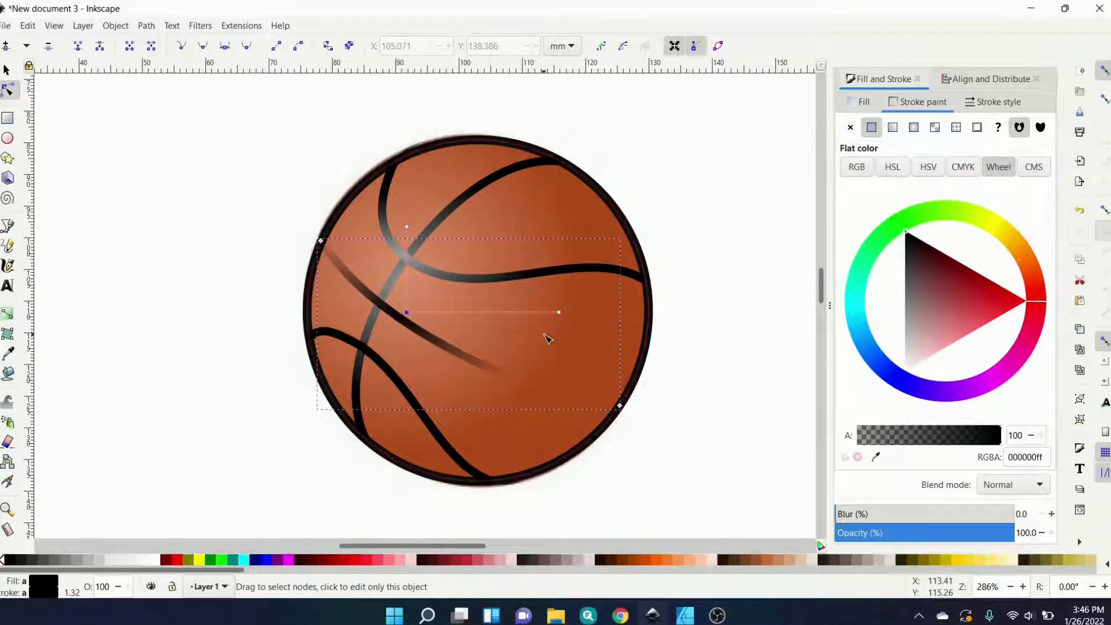
left_click(559, 313)
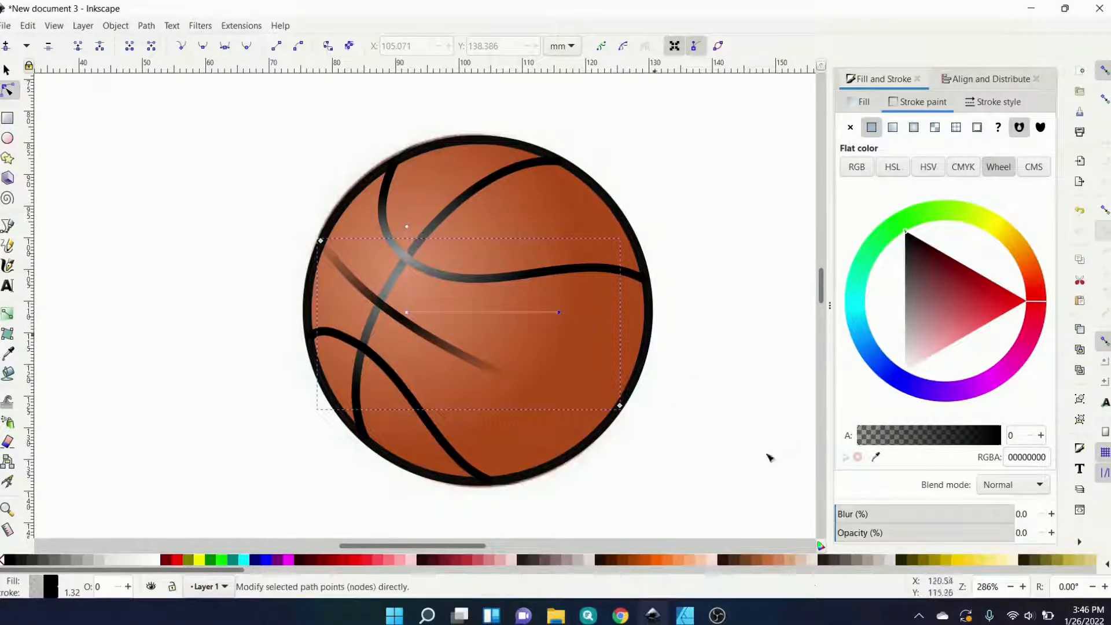
left_click_drag(905, 539, 1042, 534)
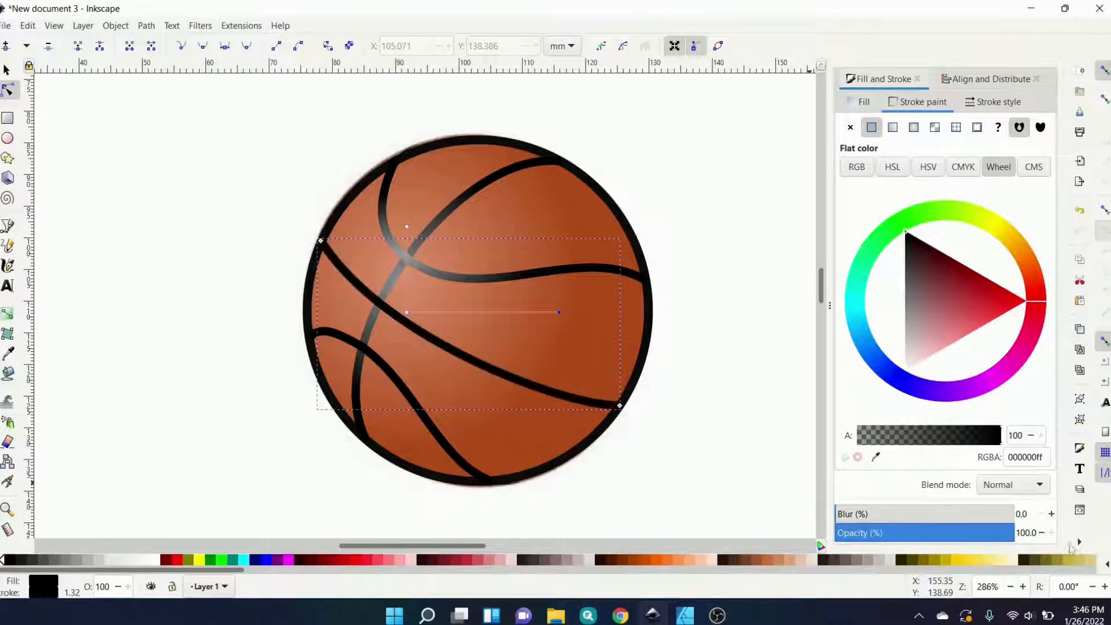
Step: Set the middle seam gradient's centre stop to grey 949494ff and shift the centre slightly left toward the crossing seam
left_click(407, 312)
mouse_move(908, 318)
left_mouse_down()
mouse_move(898, 333)
mouse_move(898, 317)
left_mouse_up()
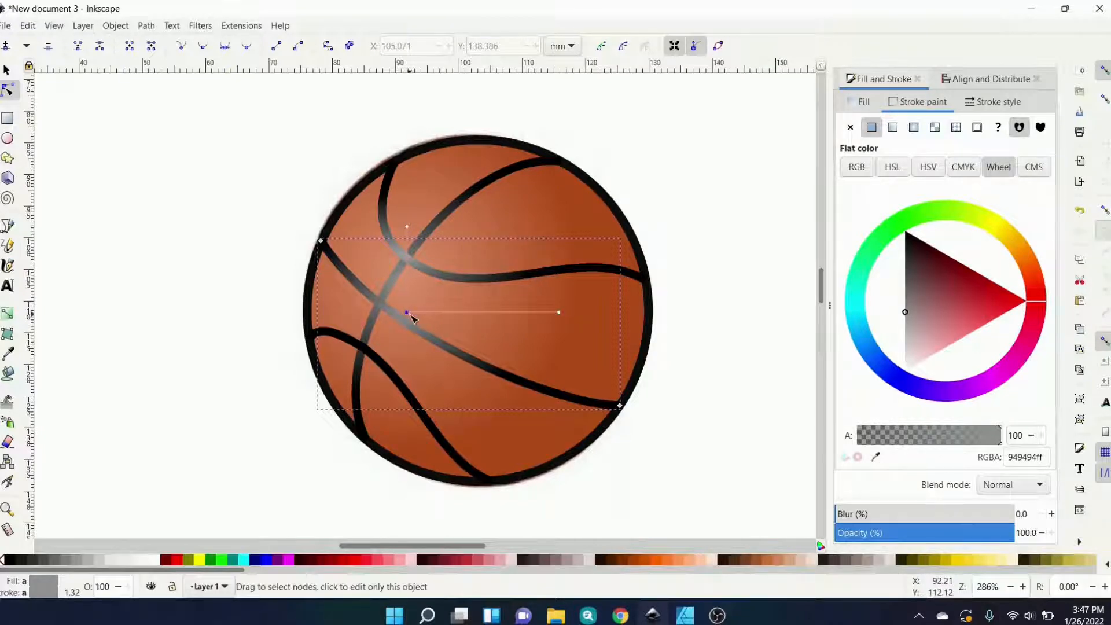
left_click_drag(408, 315, 397, 311)
Step: Apply a radial gradient to the lower seam's stroke
left_click(405, 393)
left_click(914, 127)
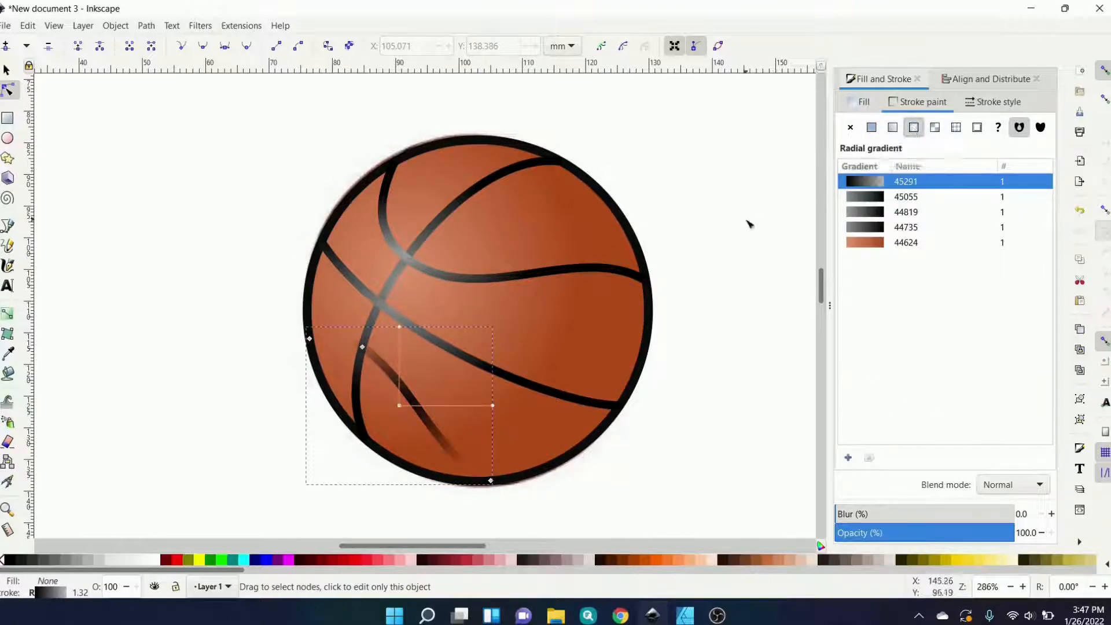